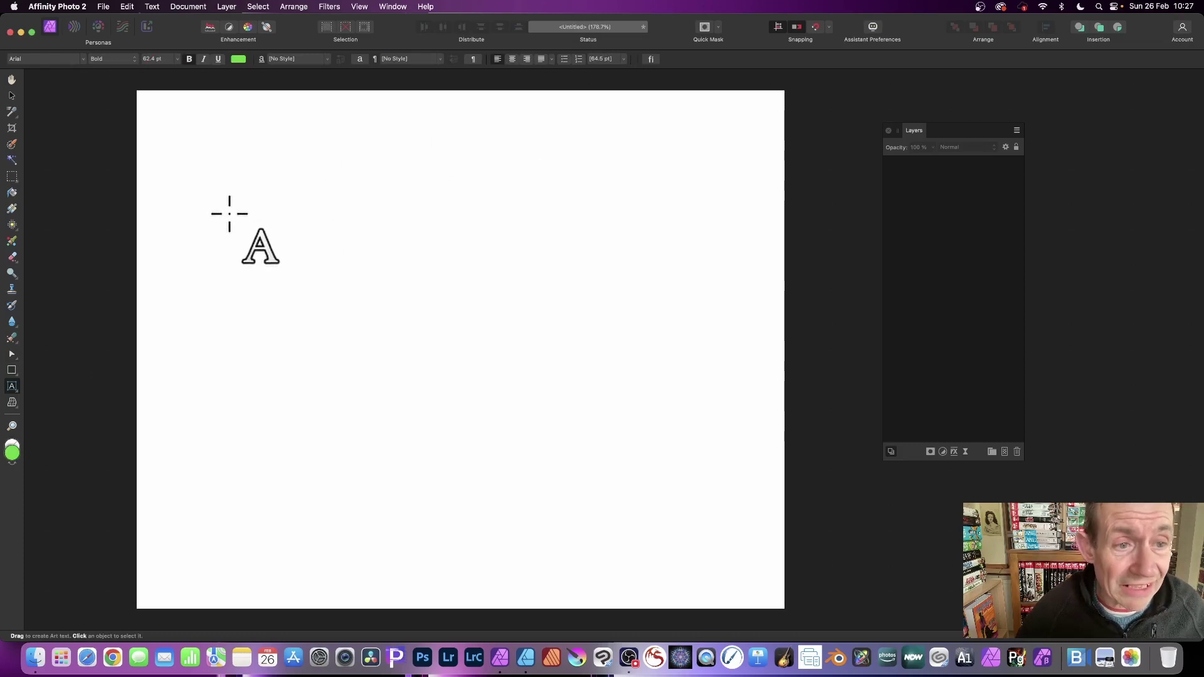
Fill the page with 15 green art text objects reading "text" in five rows of three and select them all
{"action": "left_click", "coordinate": [228, 212]}
{"action": "type", "text": "text"}
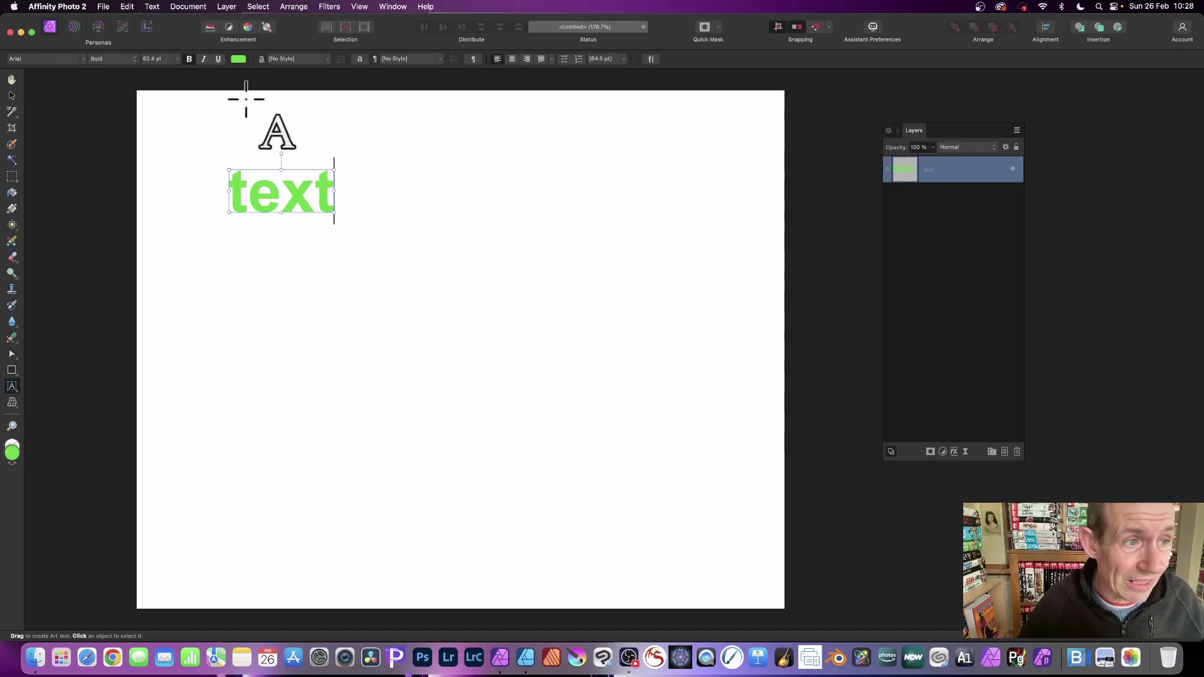
{"action": "left_click", "coordinate": [10, 94]}
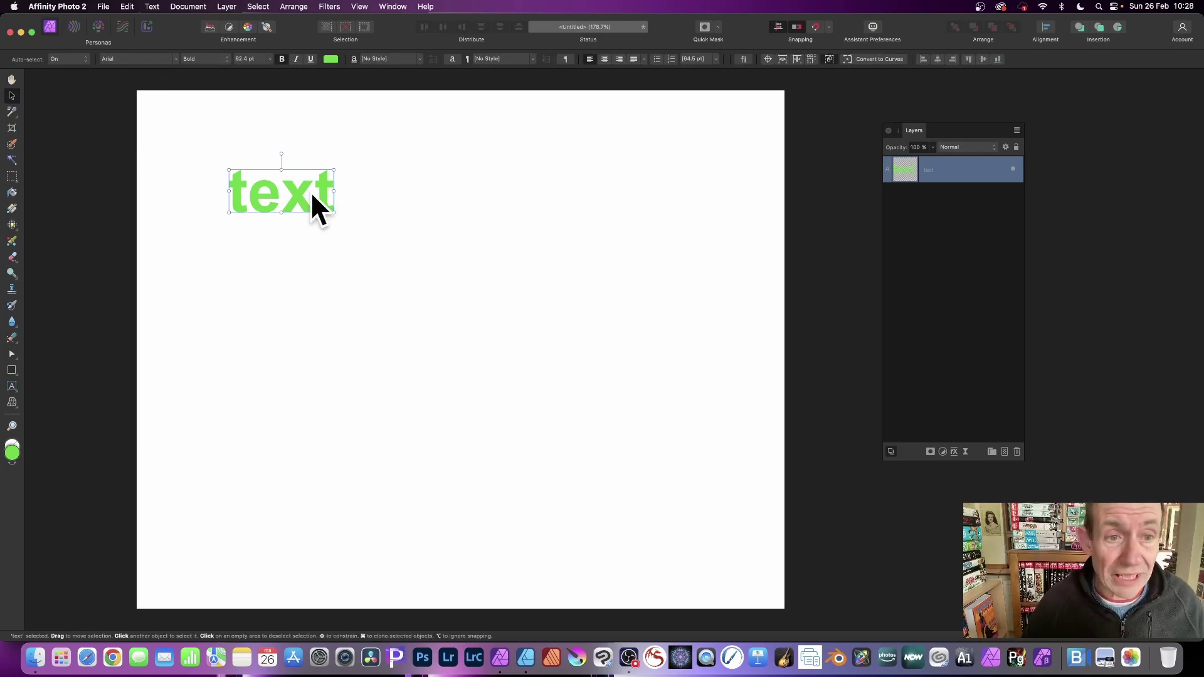
{"action": "mouse_move", "coordinate": [325, 194]}
{"action": "left_mouse_down"}
{"action": "mouse_move", "coordinate": [559, 194]}
{"action": "mouse_move", "coordinate": [533, 239]}
{"action": "mouse_move", "coordinate": [534, 367]}
{"action": "left_mouse_up"}
{"action": "key", "text": "super+a"}
{"action": "left_click_drag", "start_coordinate": [175, 124], "coordinate": [713, 441]}
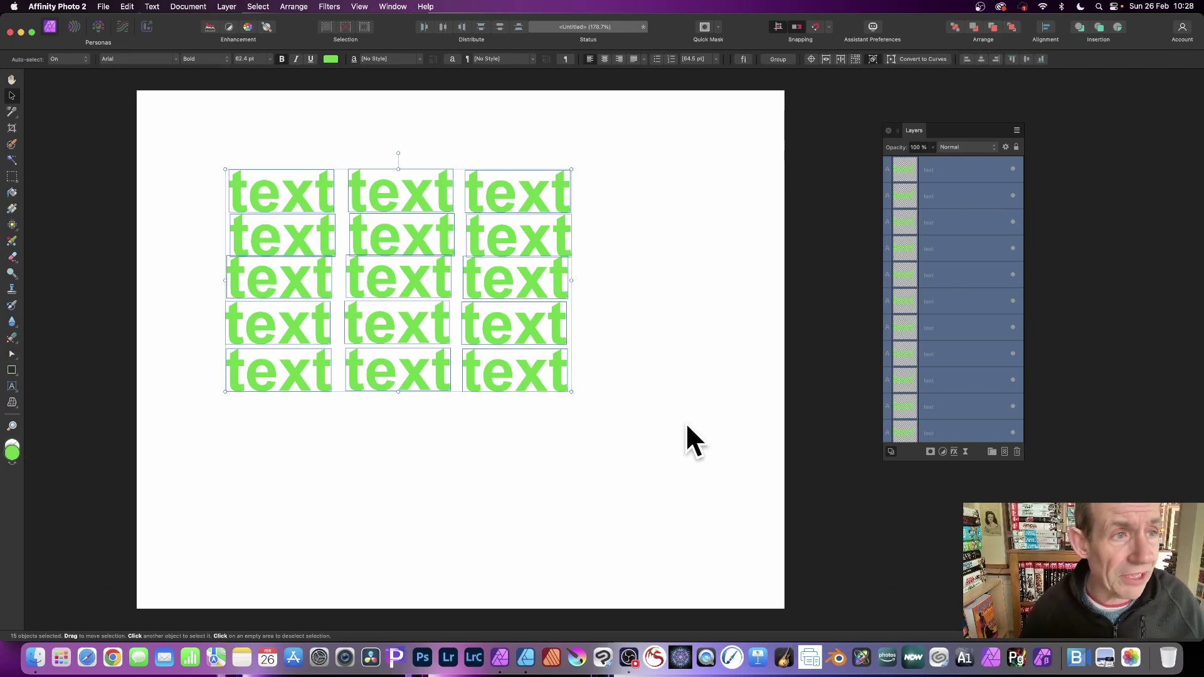
Send the document to Affinity Designer for editing and apply an Arc - Vertical warp to the selected text objects
{"action": "left_click", "coordinate": [103, 6]}
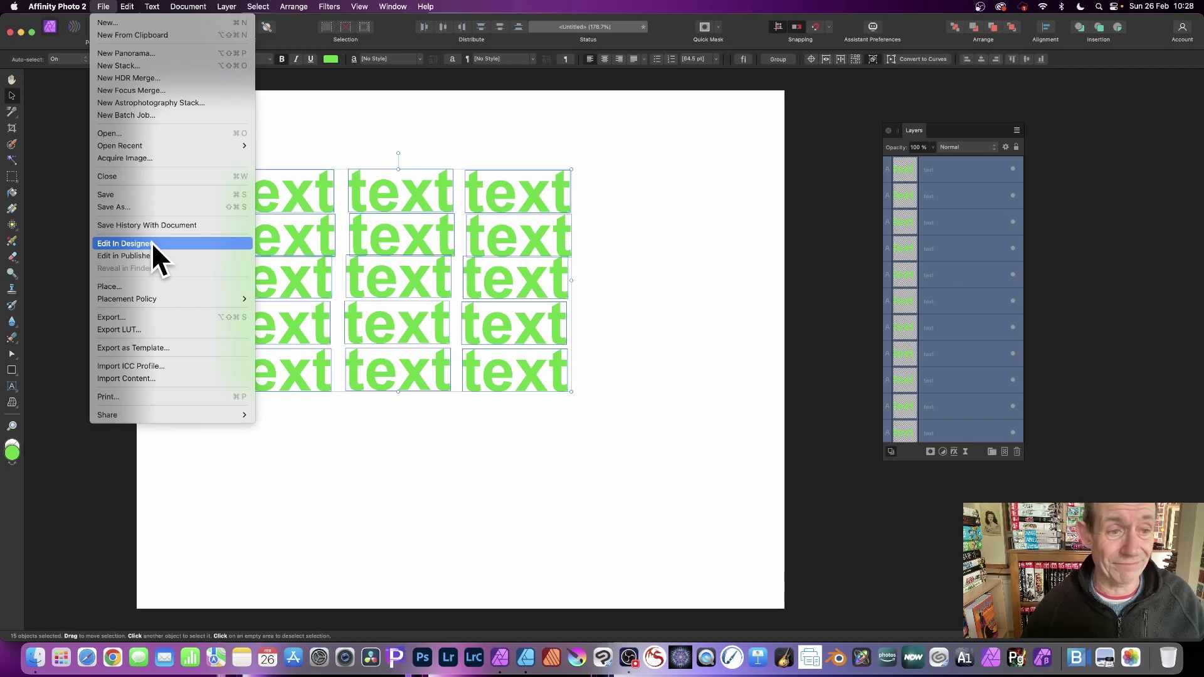
{"action": "left_click", "coordinate": [152, 243]}
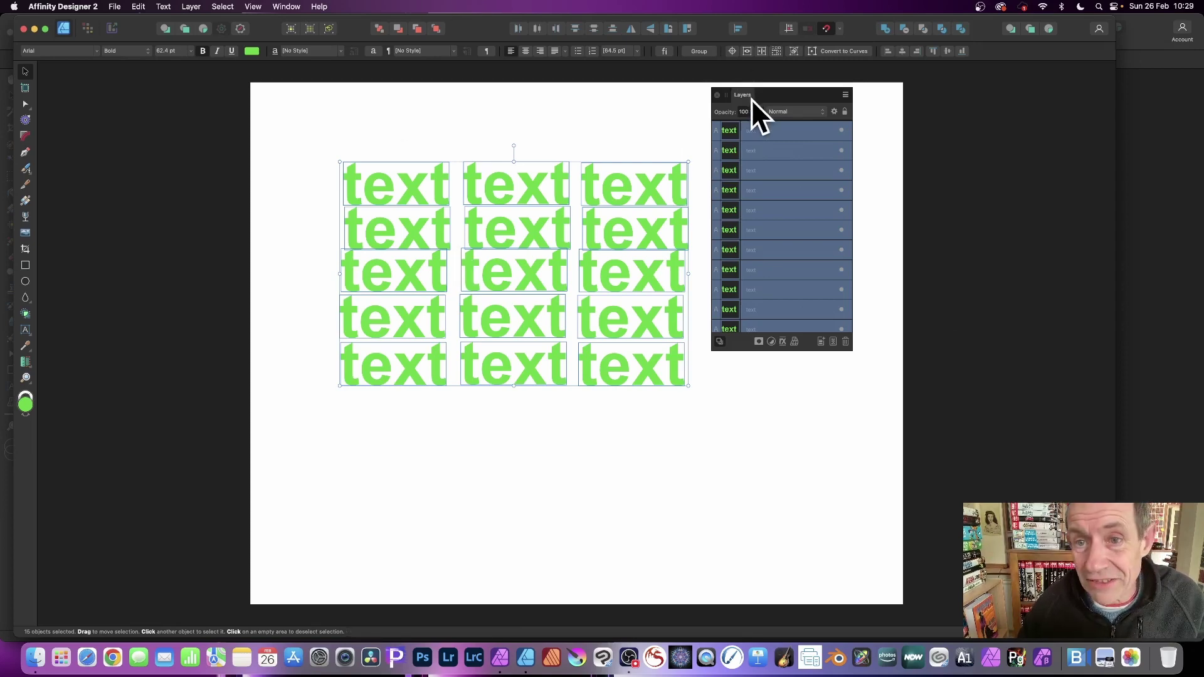
{"action": "mouse_move", "coordinate": [747, 95]}
{"action": "left_mouse_down"}
{"action": "mouse_move", "coordinate": [773, 98]}
{"action": "mouse_move", "coordinate": [747, 92]}
{"action": "left_mouse_up"}
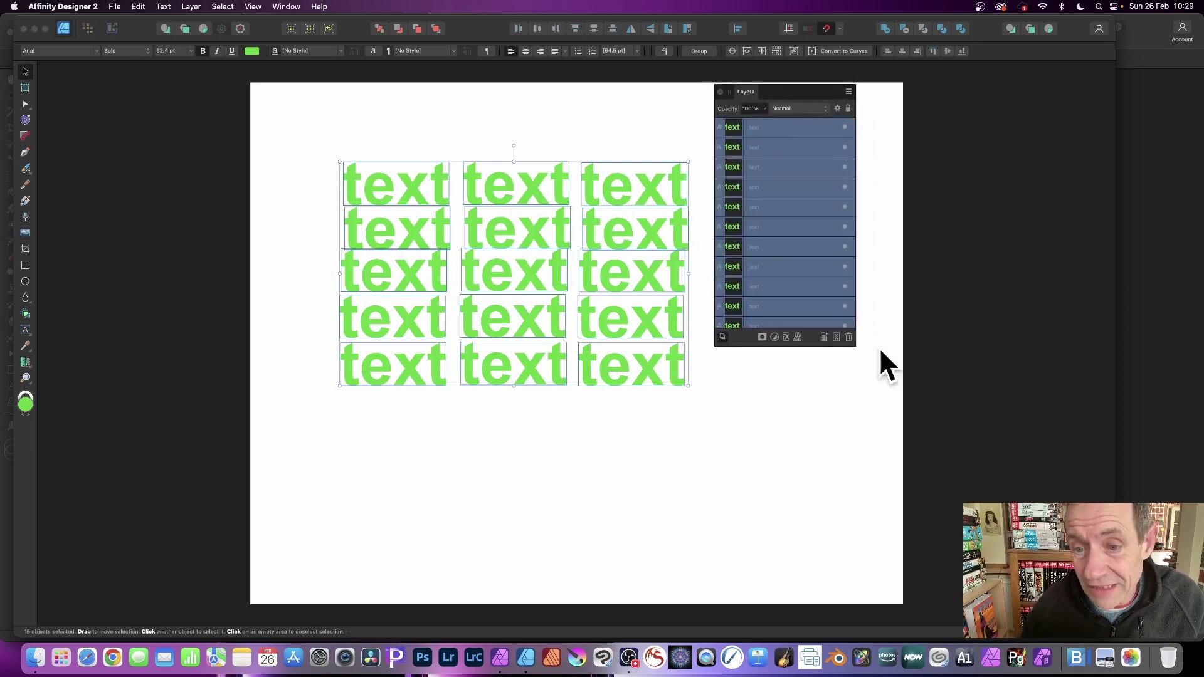
{"action": "left_click", "coordinate": [798, 328]}
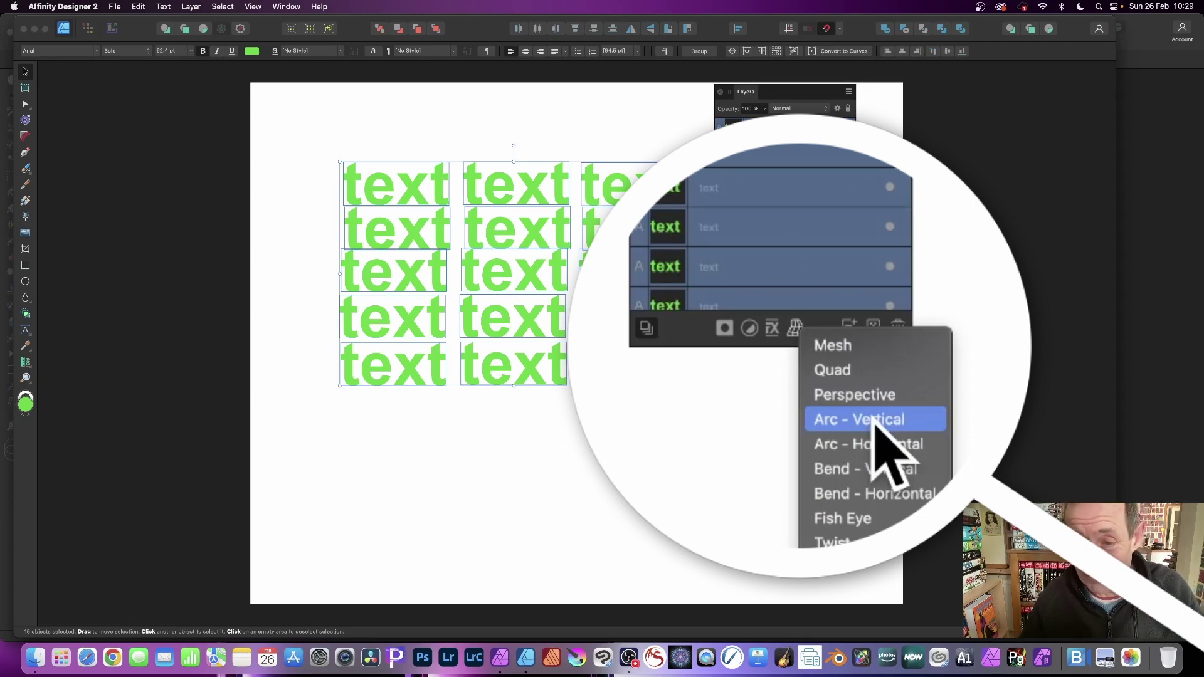
{"action": "left_click", "coordinate": [835, 381]}
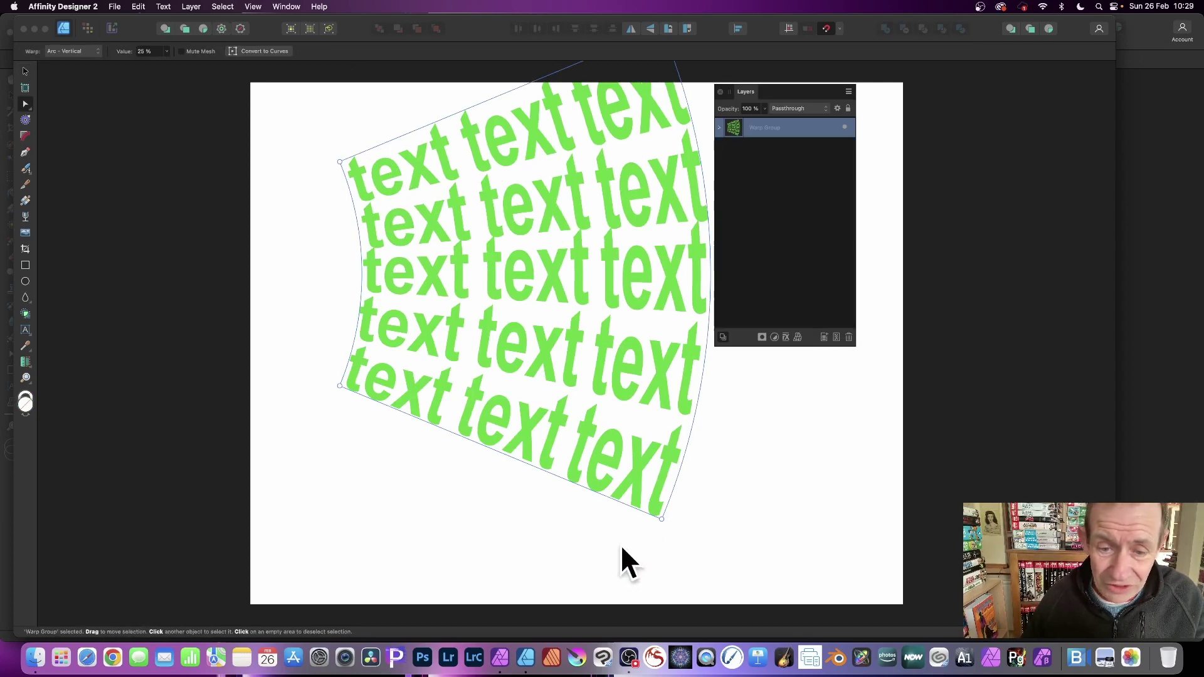
Set the Arc - Vertical warp's value to 67% and expand the Warp Group to show its text layers
{"action": "left_click", "coordinate": [242, 37]}
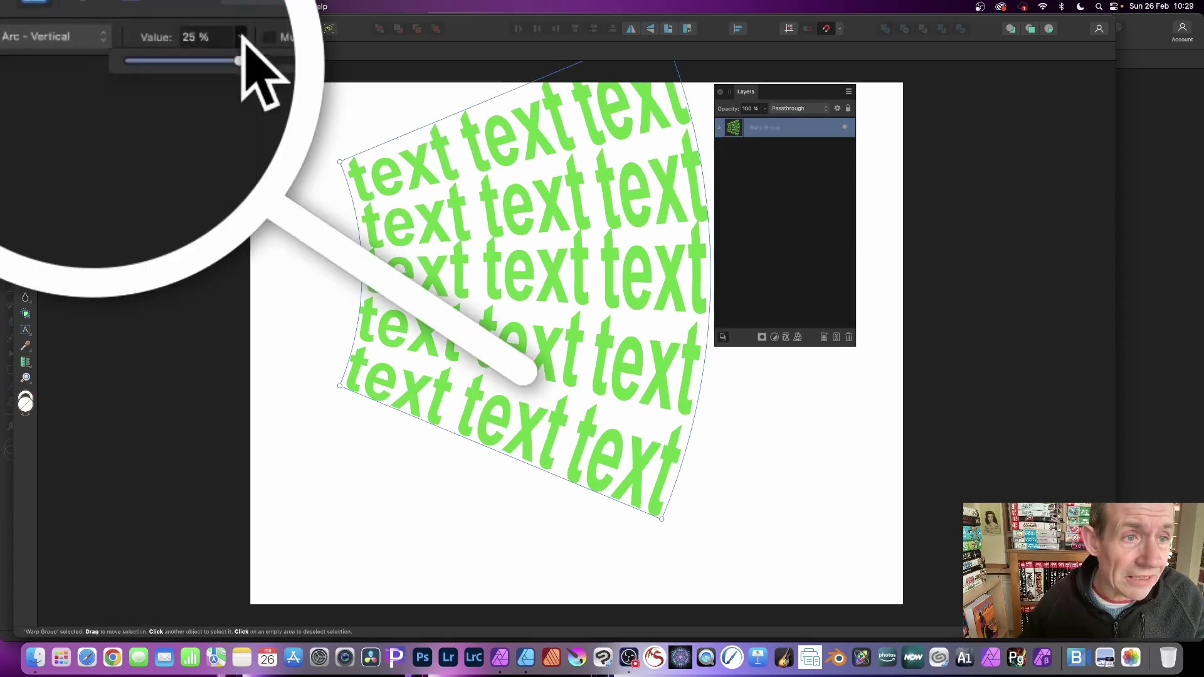
{"action": "left_click_drag", "start_coordinate": [242, 60], "coordinate": [277, 60]}
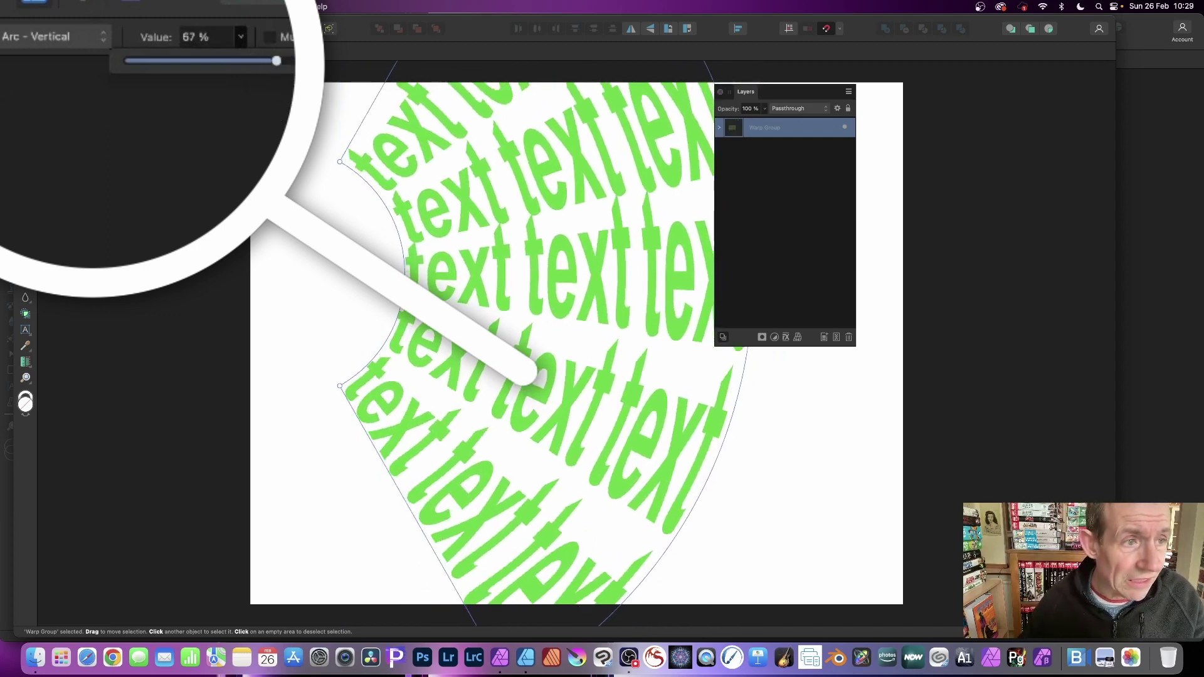
{"action": "left_click", "coordinate": [27, 88]}
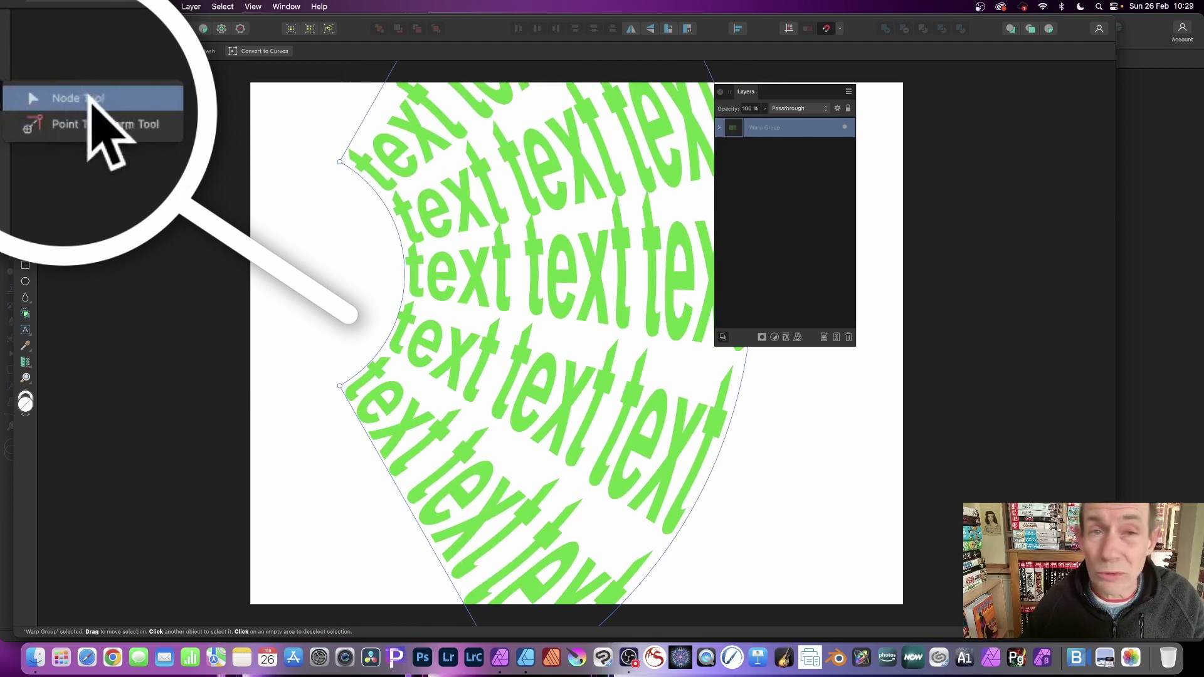
{"action": "left_click", "coordinate": [27, 88]}
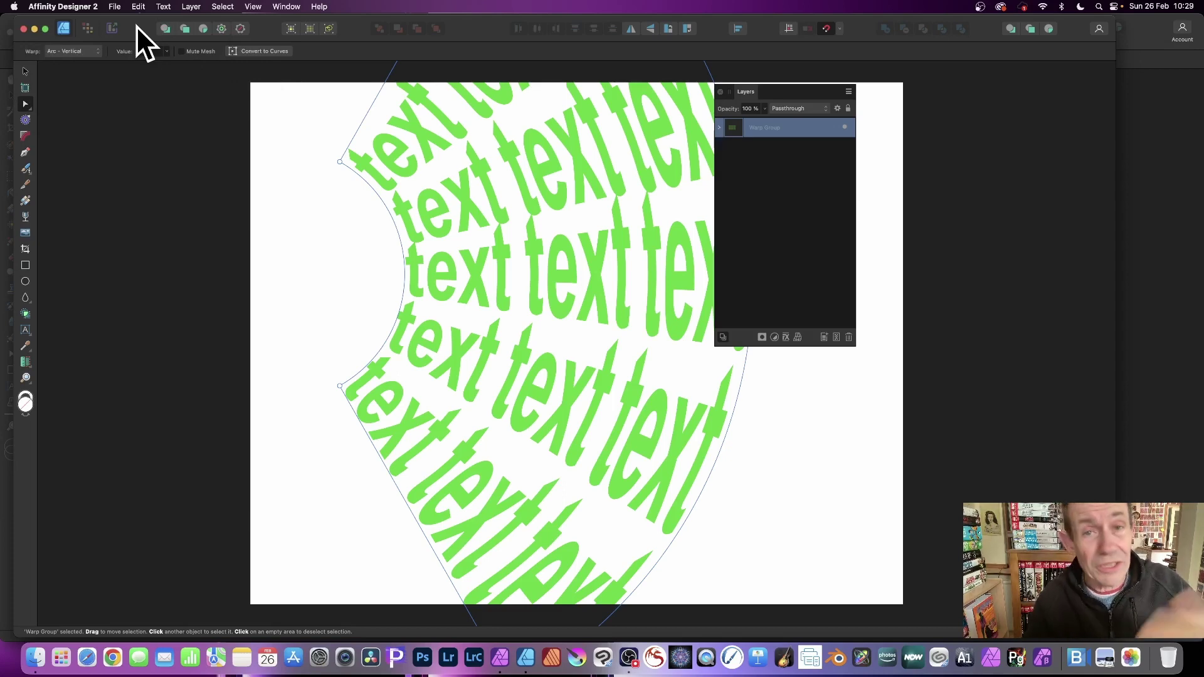
{"action": "left_click", "coordinate": [718, 127]}
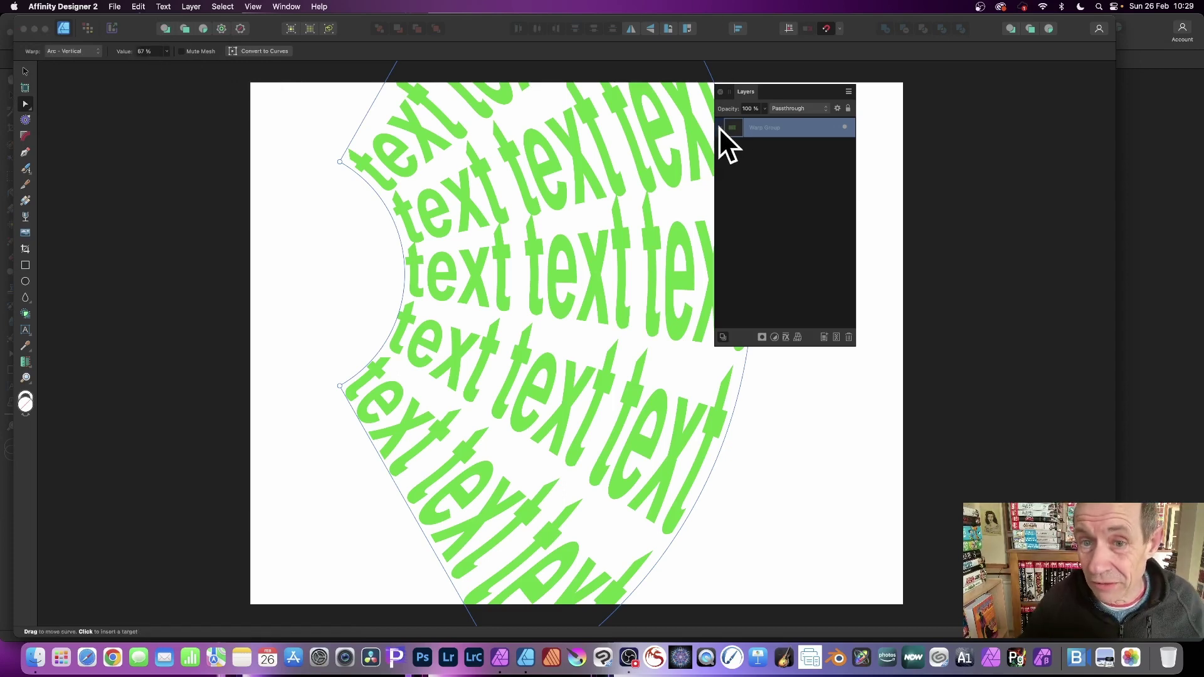
{"action": "left_click", "coordinate": [718, 127]}
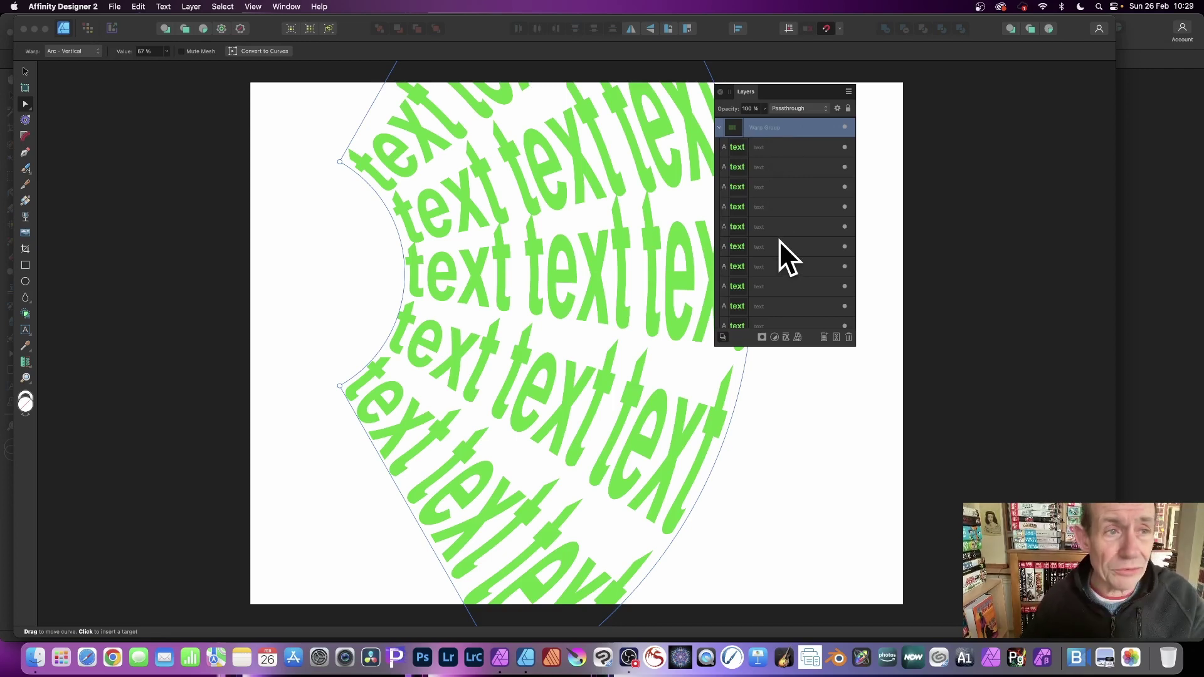
{"action": "scroll", "coordinate": [779, 239], "scroll_direction": "down", "scroll_amount": 1}
Send the warped document back to Affinity Photo and expand the Warp Group in the layer list
{"action": "left_click", "coordinate": [116, 6]}
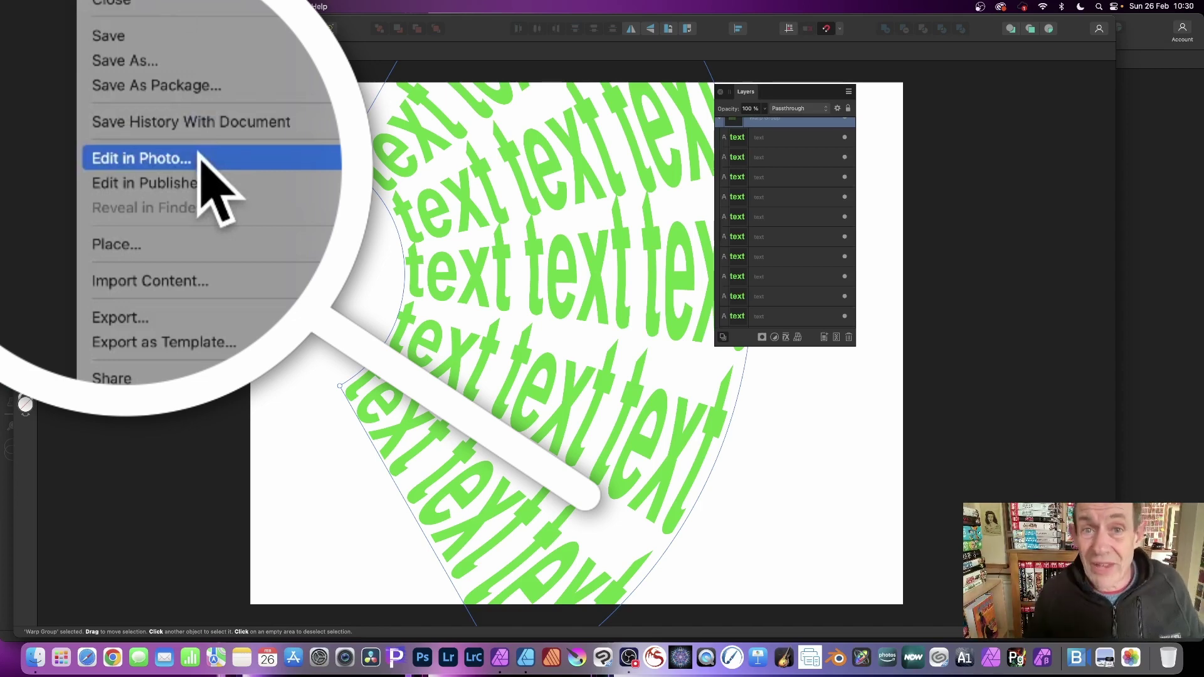
{"action": "left_click", "coordinate": [196, 157]}
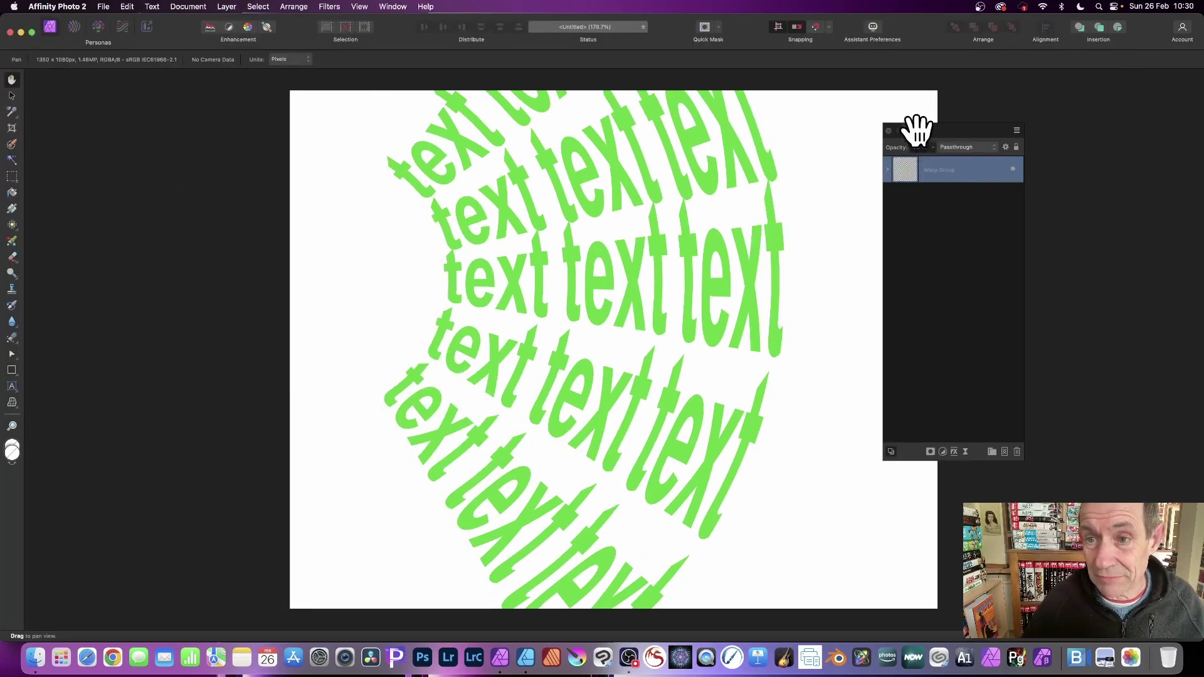
{"action": "left_click_drag", "start_coordinate": [914, 128], "coordinate": [784, 105]}
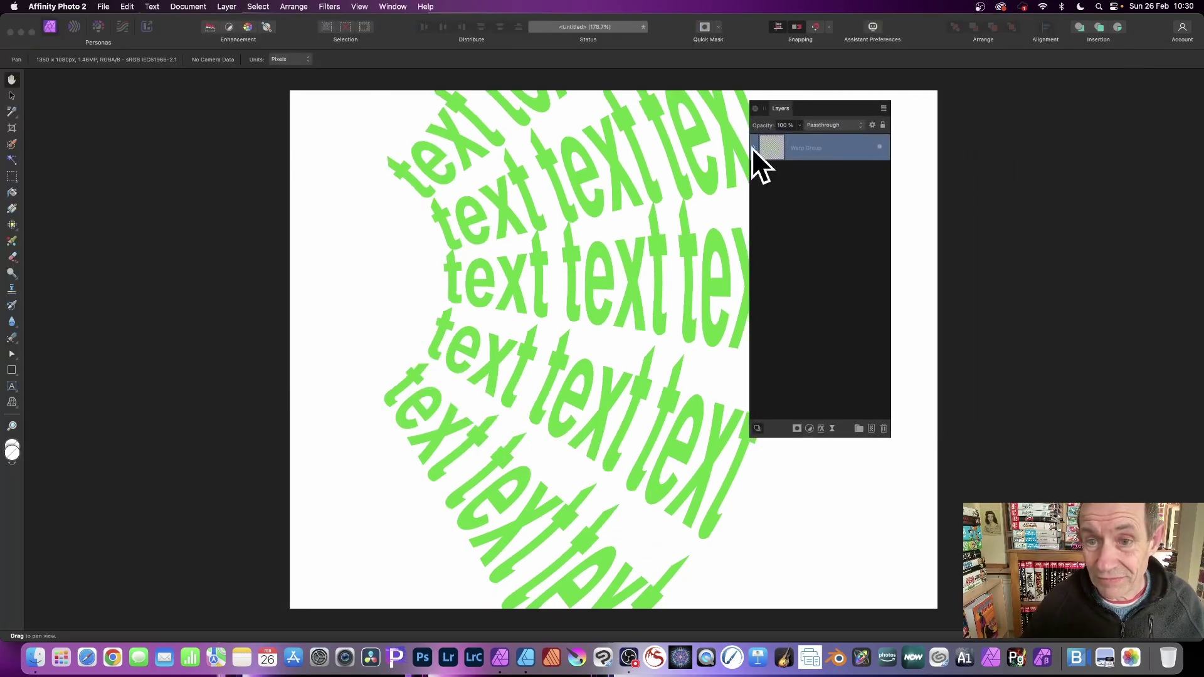
{"action": "left_click", "coordinate": [754, 148]}
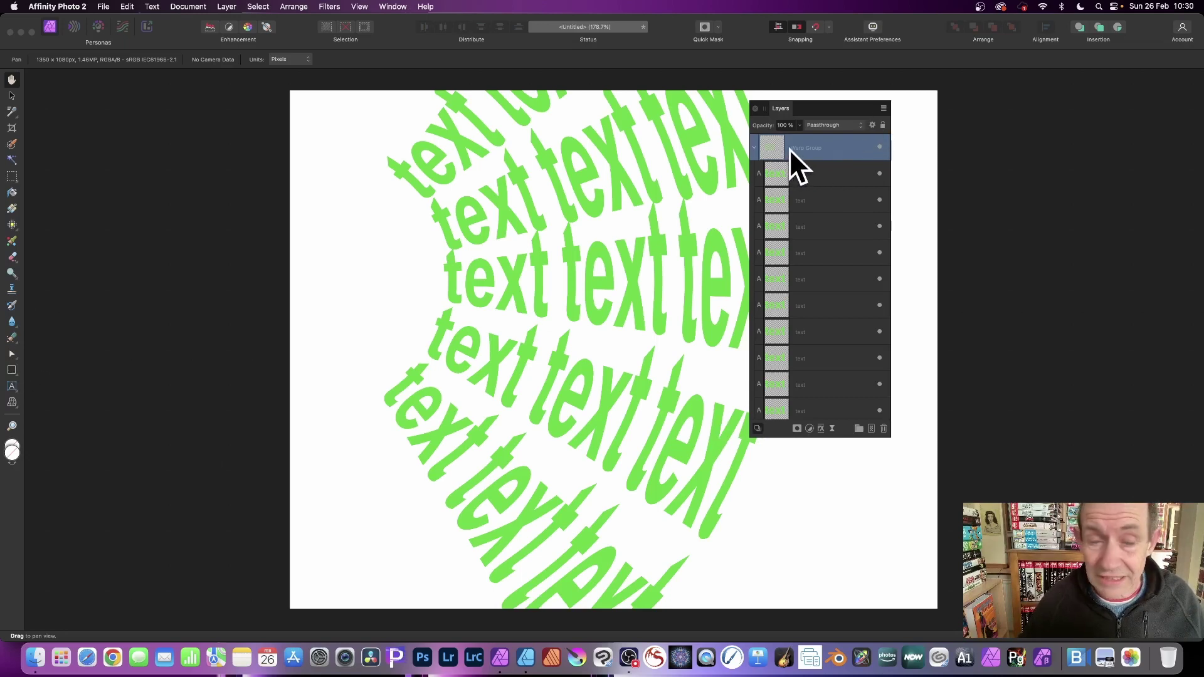
Set the Warp Group's Arc - Vertical value to 78% with the Node Tool
{"action": "left_click", "coordinate": [11, 354]}
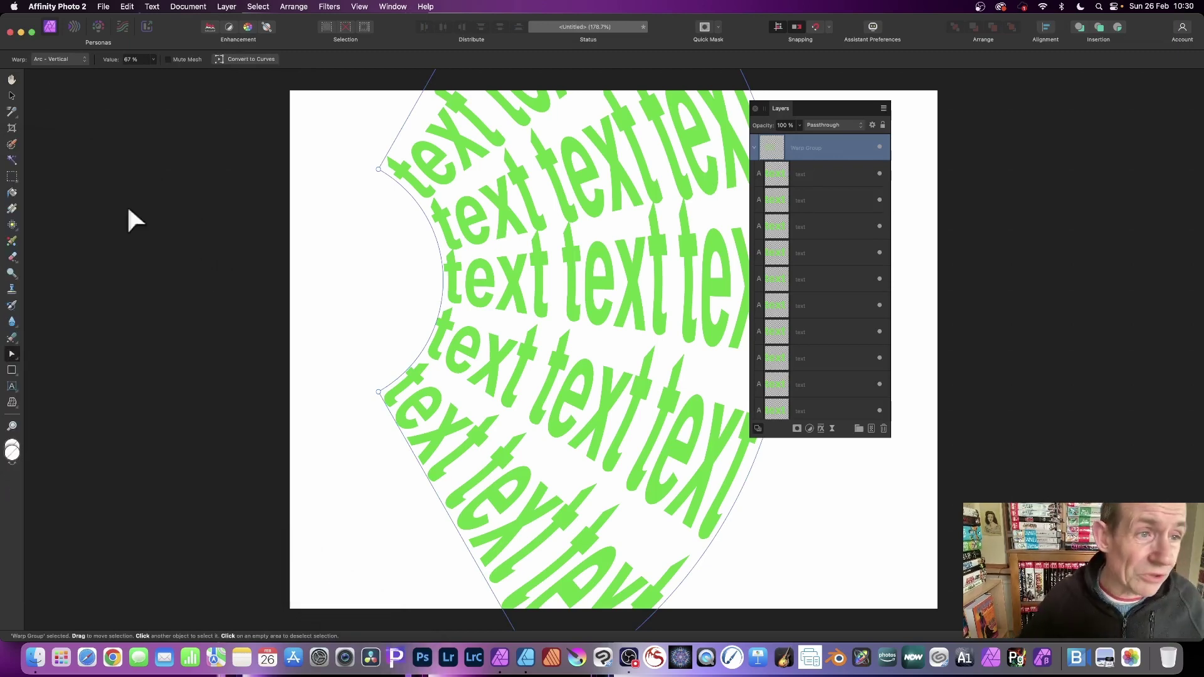
{"action": "left_click", "coordinate": [152, 59]}
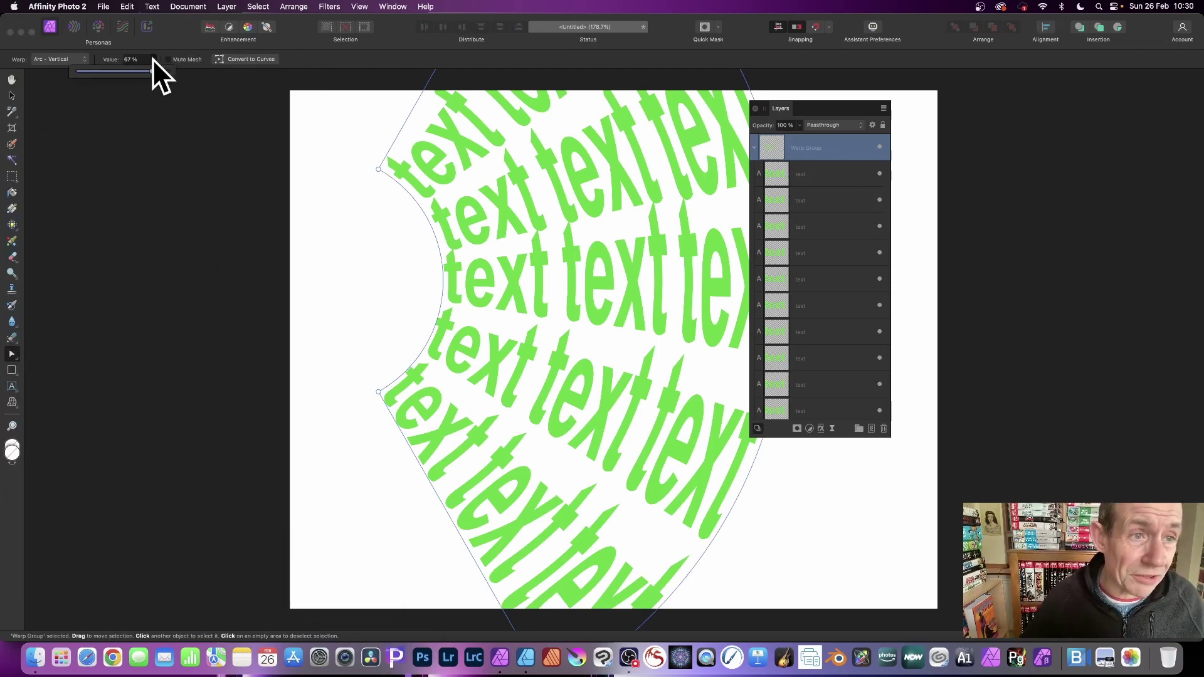
{"action": "mouse_move", "coordinate": [151, 69]}
{"action": "left_mouse_down"}
{"action": "mouse_move", "coordinate": [131, 70]}
{"action": "mouse_move", "coordinate": [153, 69]}
{"action": "left_mouse_up"}
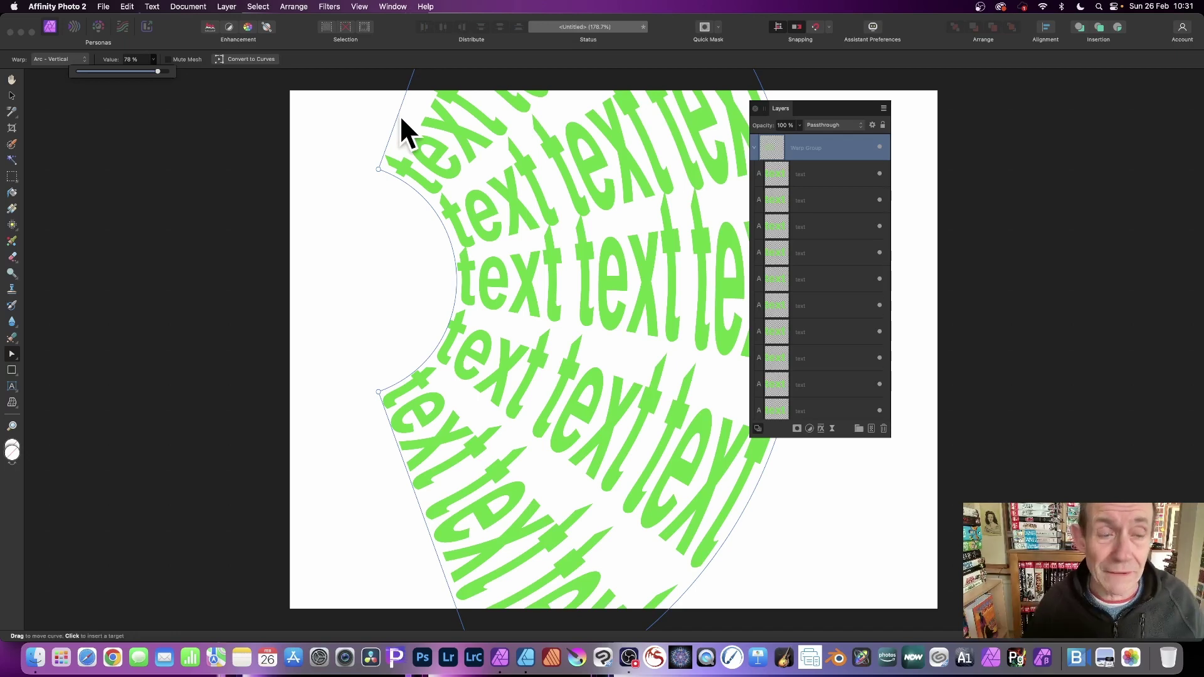
Add a live Mesh Warp distortion filter to the Warp Group
{"action": "left_click", "coordinate": [228, 5]}
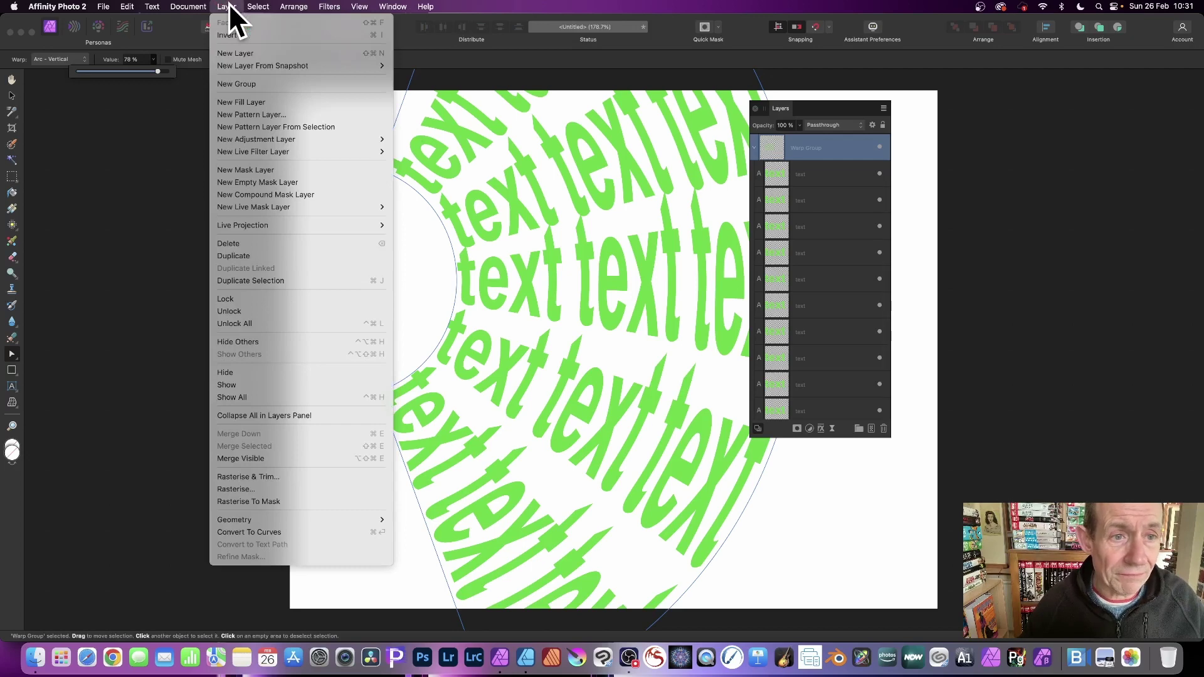
{"action": "mouse_move", "coordinate": [235, 152]}
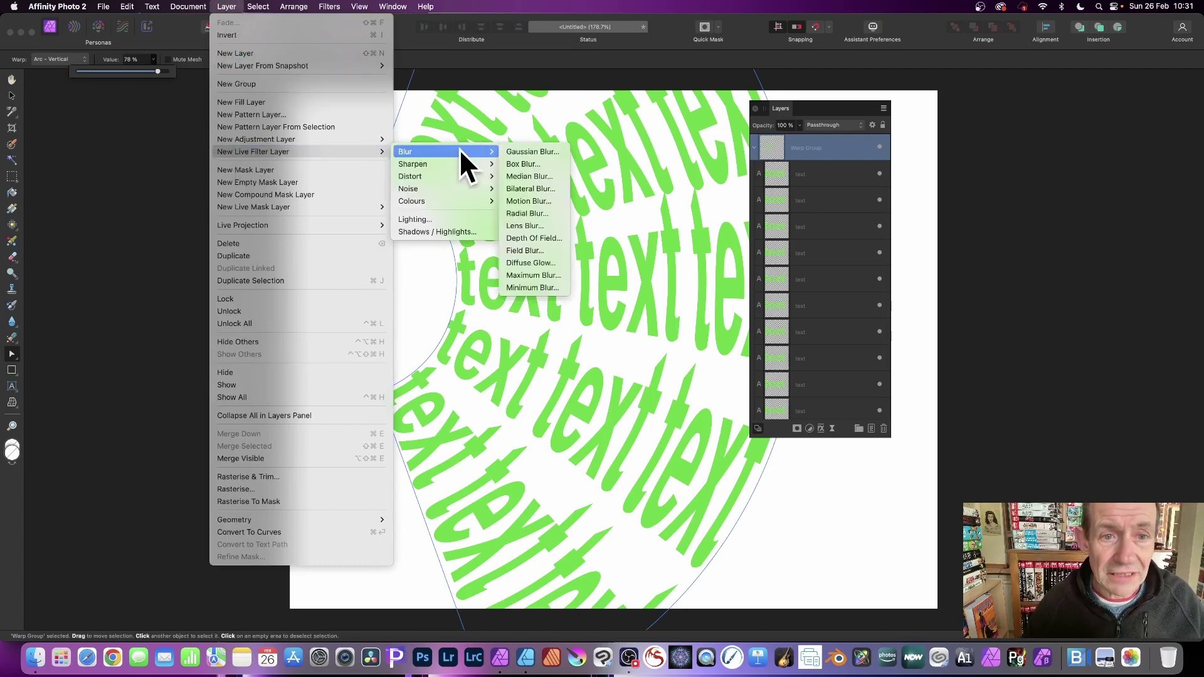
{"action": "mouse_move", "coordinate": [437, 176]}
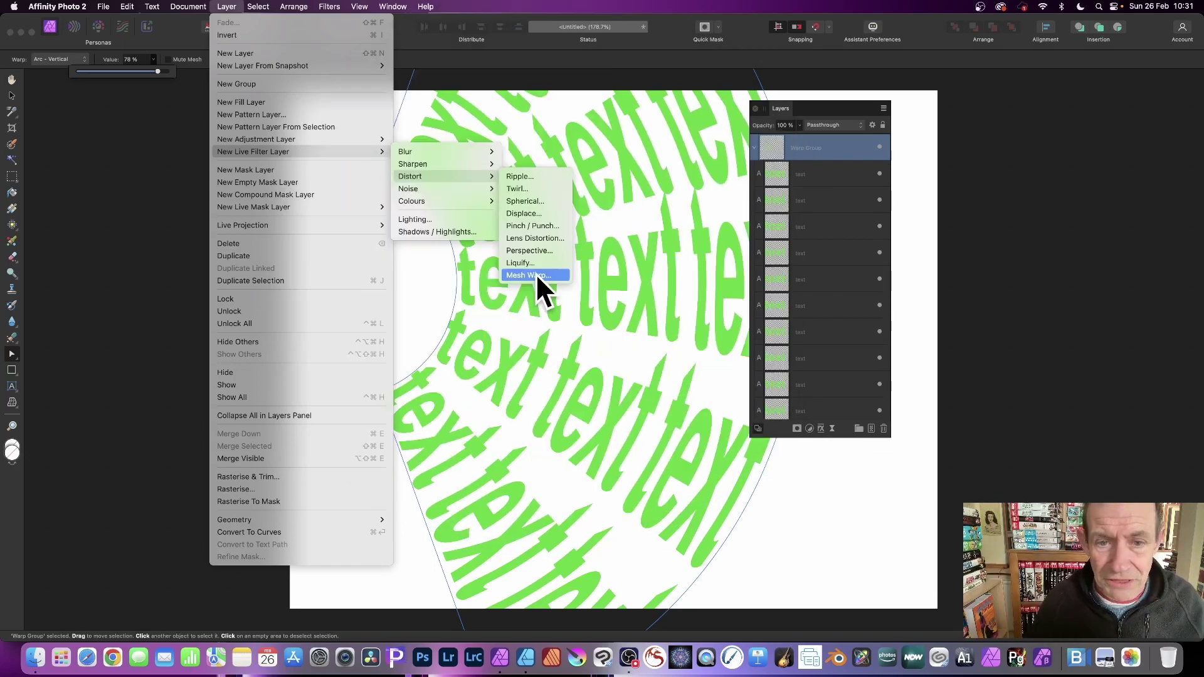
{"action": "left_click", "coordinate": [536, 274]}
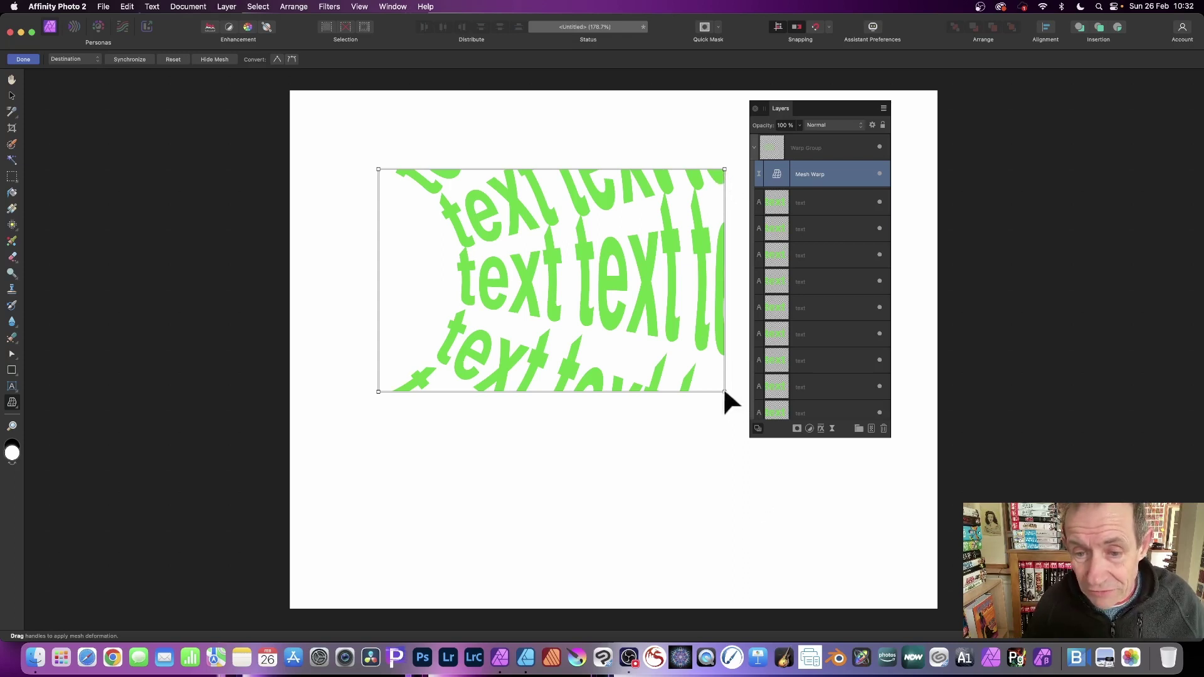
Distort the live Mesh Warp by pulling its lower-right corner down and bowing its upper and lower edges outward
{"action": "left_click_drag", "start_coordinate": [724, 392], "coordinate": [765, 514]}
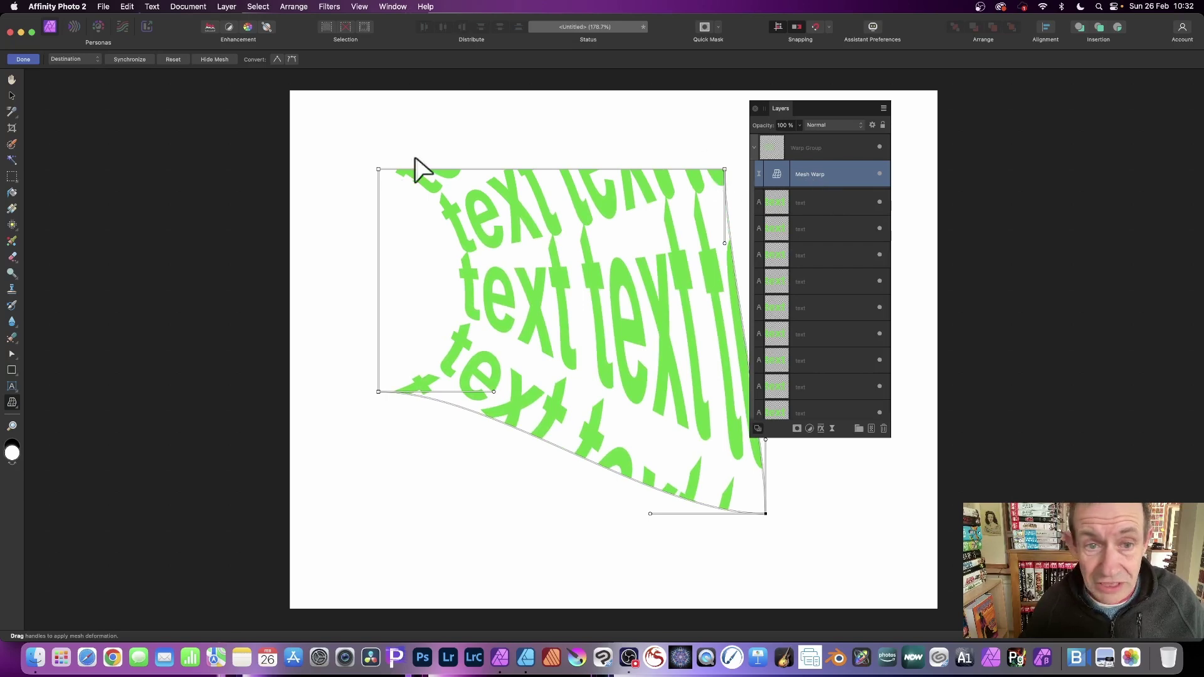
{"action": "left_click_drag", "start_coordinate": [509, 169], "coordinate": [506, 124]}
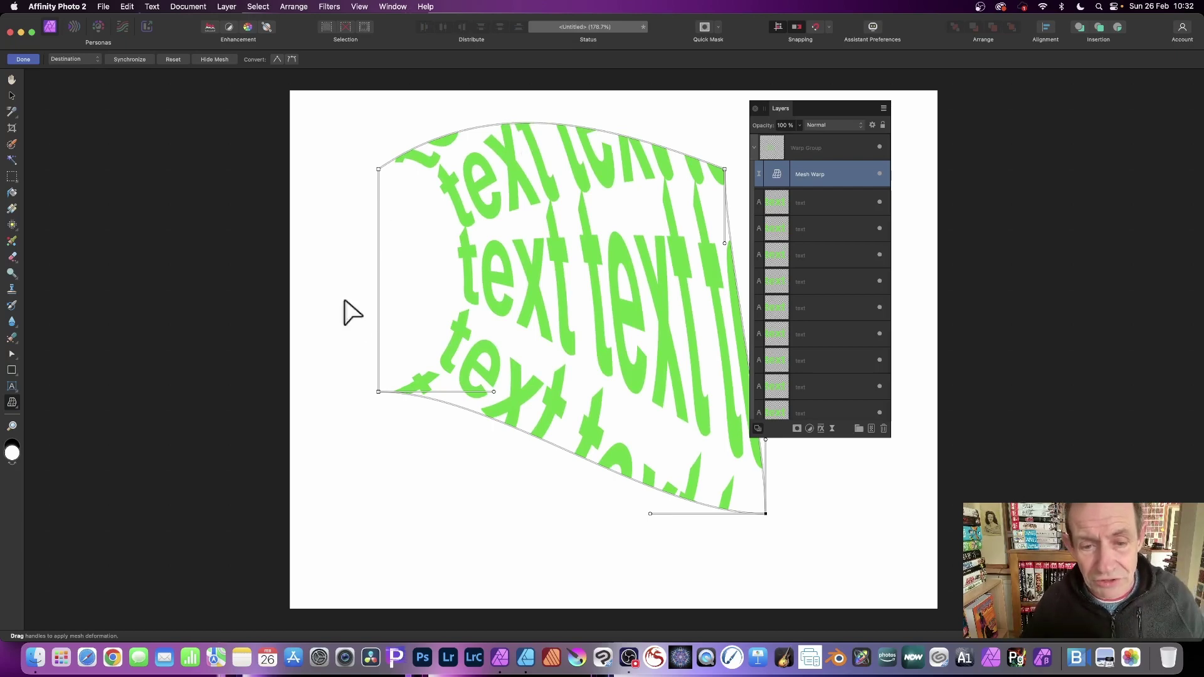
{"action": "left_click_drag", "start_coordinate": [538, 443], "coordinate": [220, 515]}
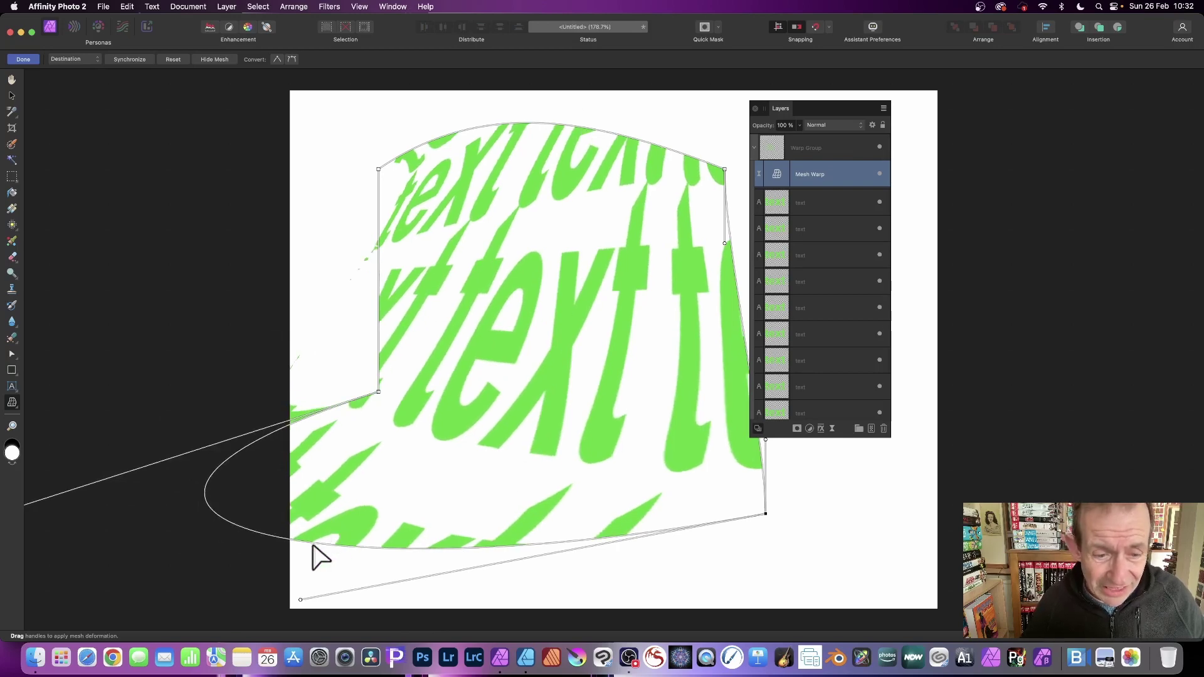
{"action": "left_click_drag", "start_coordinate": [326, 559], "coordinate": [467, 525]}
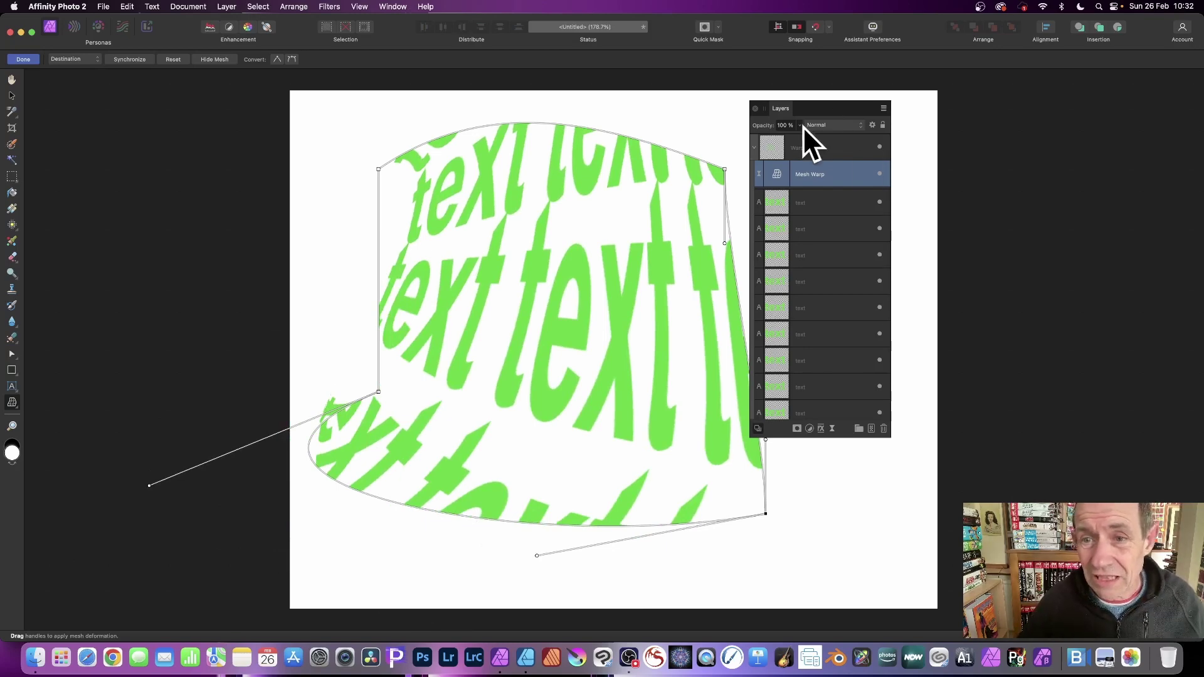
Set the Warp Group's arc value to -36% and reshape its mesh by pulling the upper-right corner and left edge inward
{"action": "left_click", "coordinate": [774, 145]}
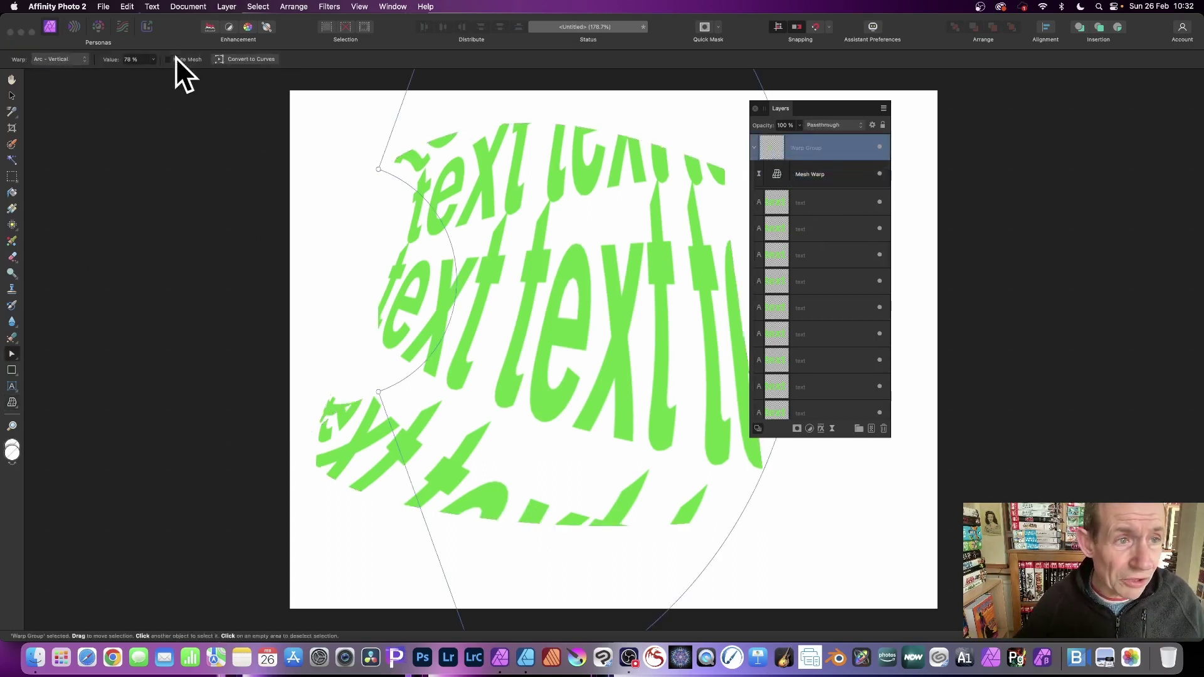
{"action": "left_click", "coordinate": [153, 59]}
{"action": "left_click_drag", "start_coordinate": [157, 69], "coordinate": [101, 81]}
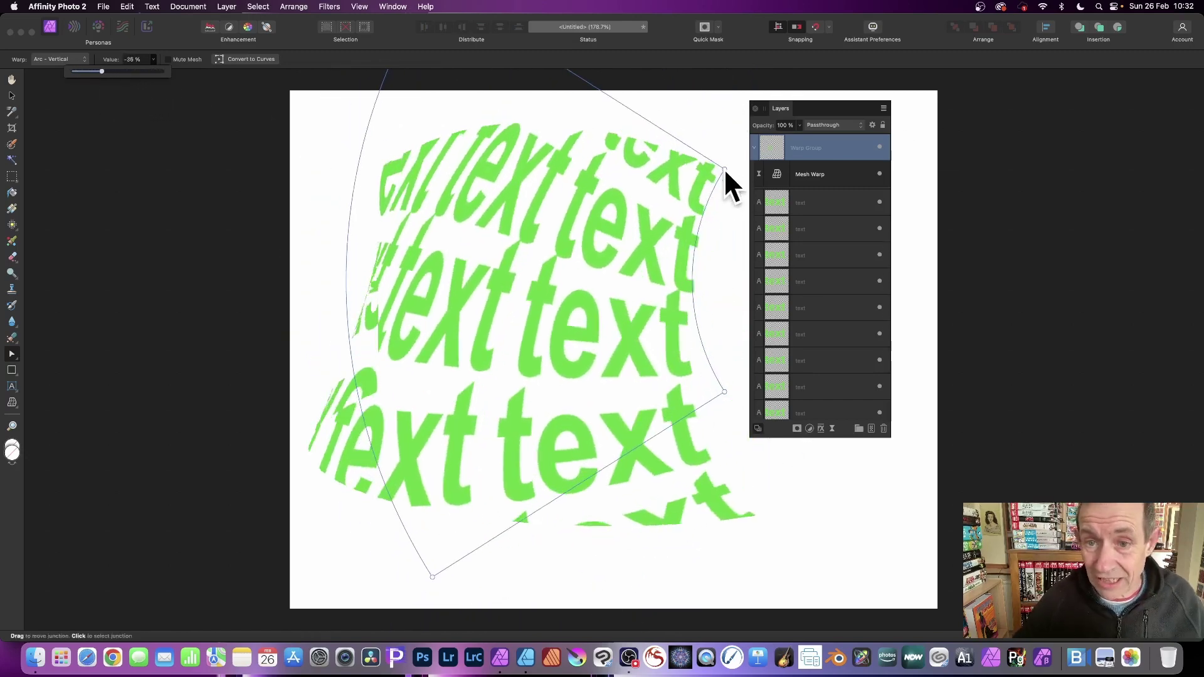
{"action": "left_click_drag", "start_coordinate": [724, 167], "coordinate": [600, 270]}
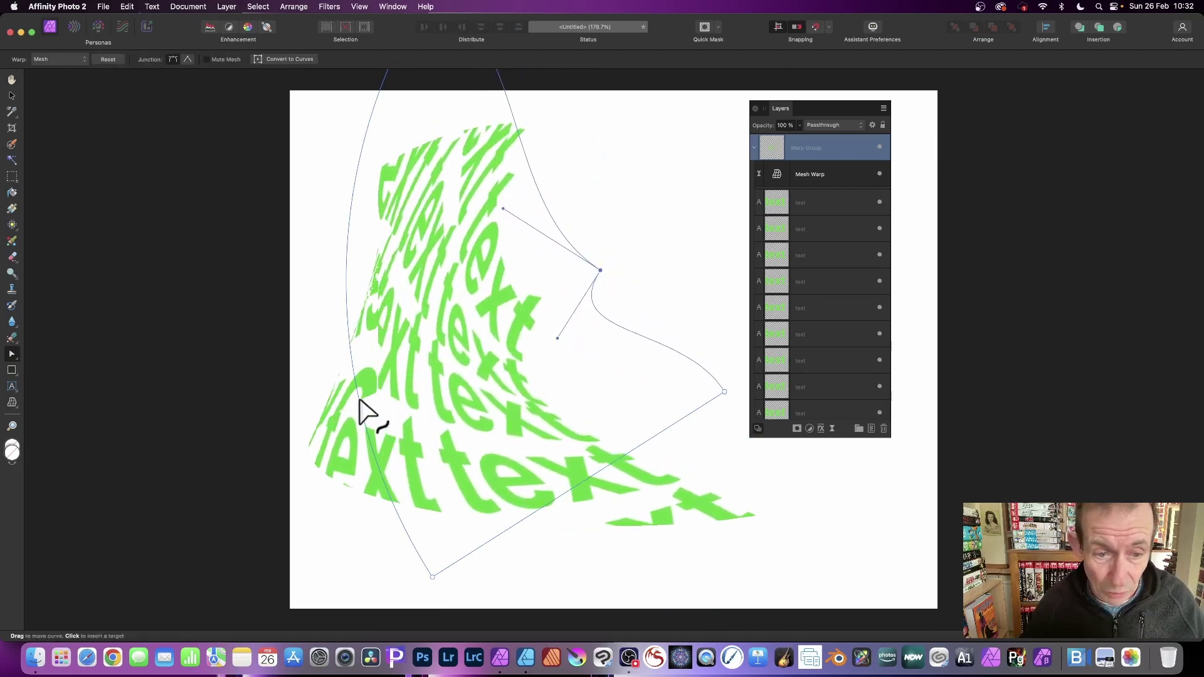
{"action": "left_click_drag", "start_coordinate": [362, 411], "coordinate": [476, 431]}
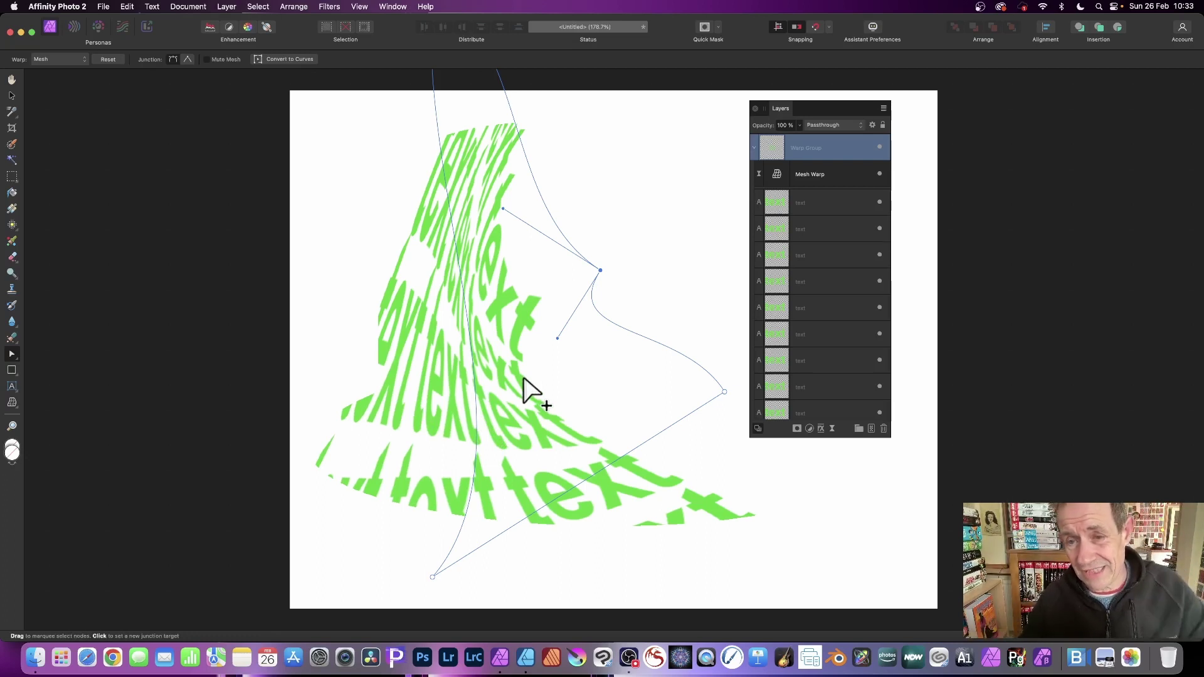
Replace the wording of one text layer near the end of the Warp Group with "type"
{"action": "left_click", "coordinate": [815, 204]}
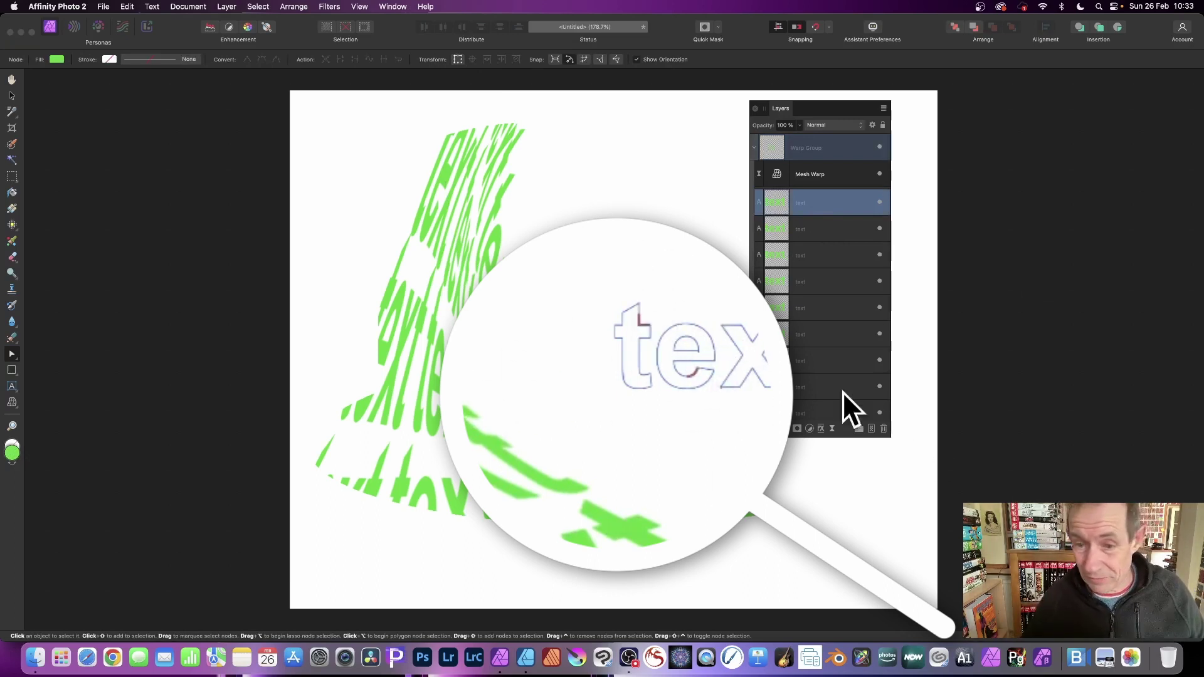
{"action": "left_click", "coordinate": [802, 387]}
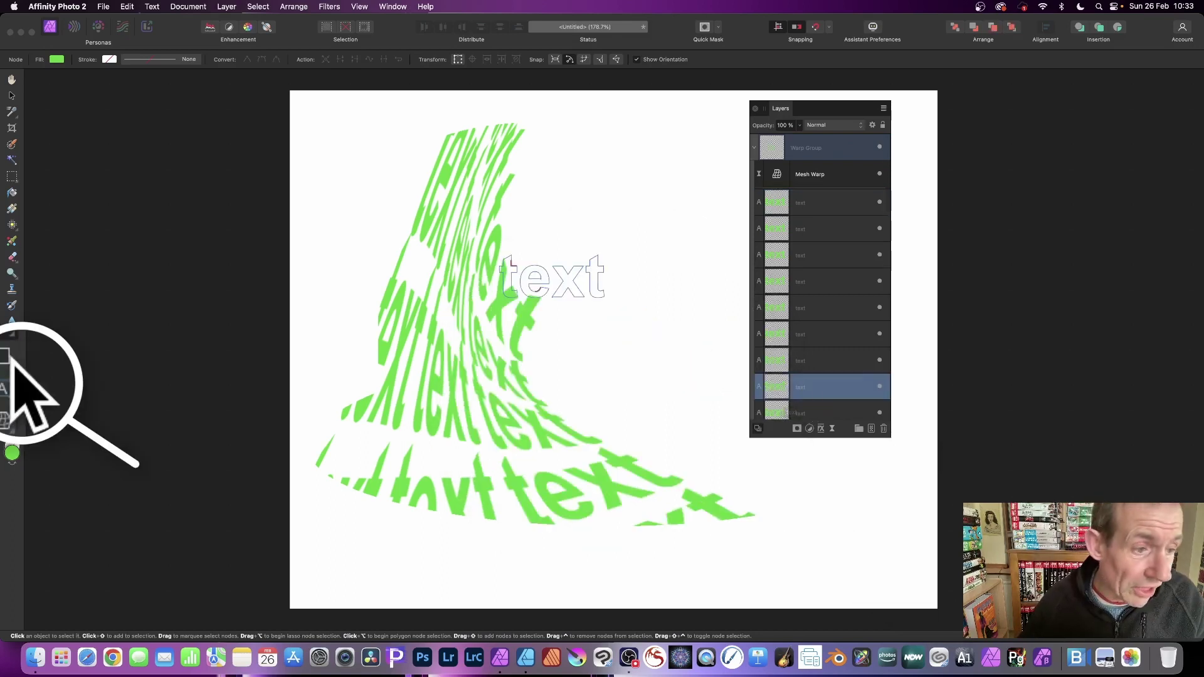
{"action": "left_click", "coordinate": [5, 389]}
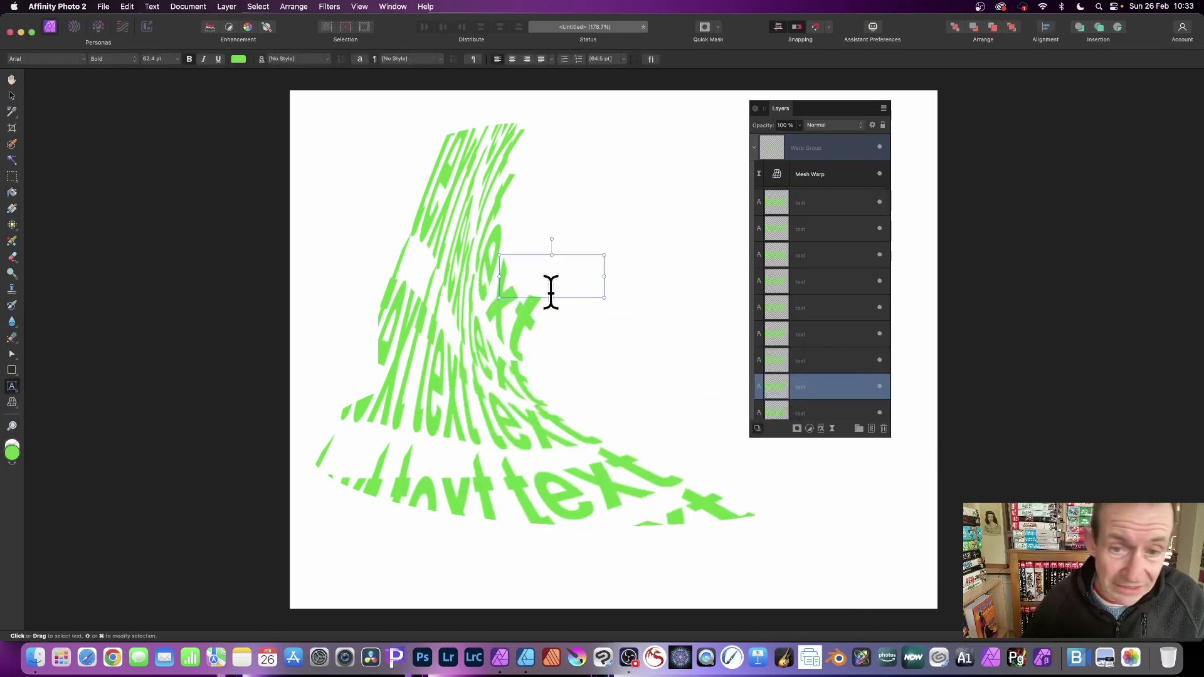
{"action": "left_click_drag", "start_coordinate": [505, 276], "coordinate": [647, 267]}
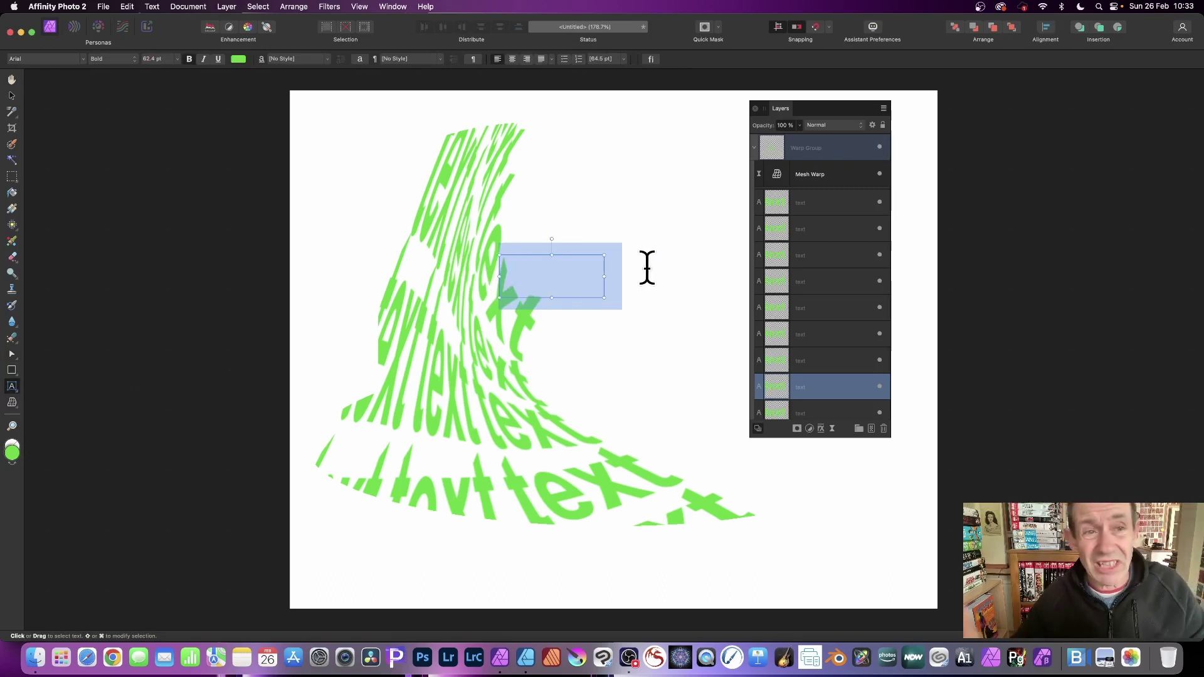
{"action": "type", "text": "type"}
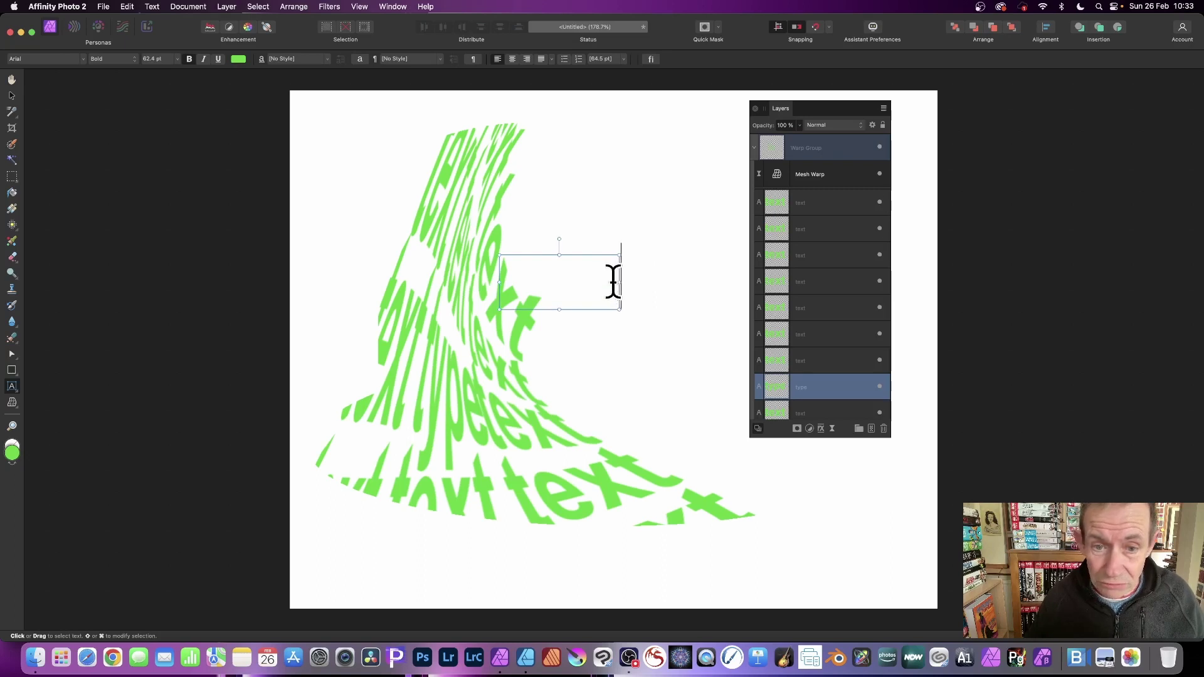
Recolour the word "type" in the Warp Group to dark green, hex 192F17
{"action": "left_click_drag", "start_coordinate": [613, 279], "coordinate": [438, 285]}
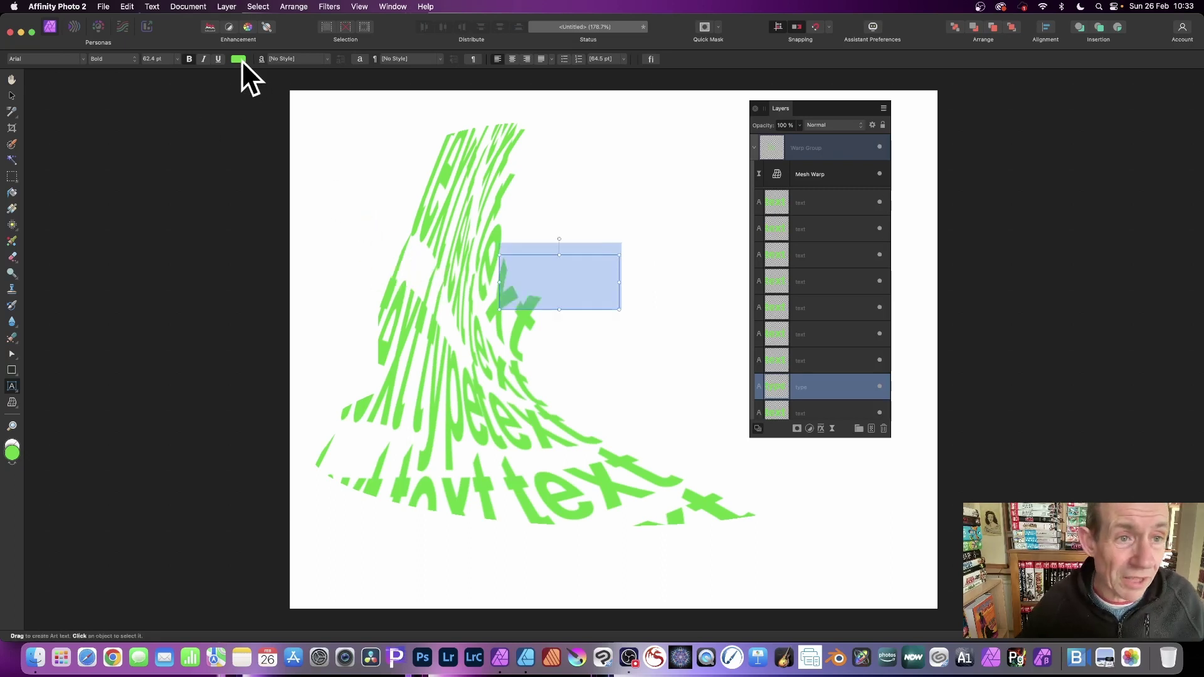
{"action": "left_click", "coordinate": [239, 59]}
{"action": "left_click", "coordinate": [326, 139]}
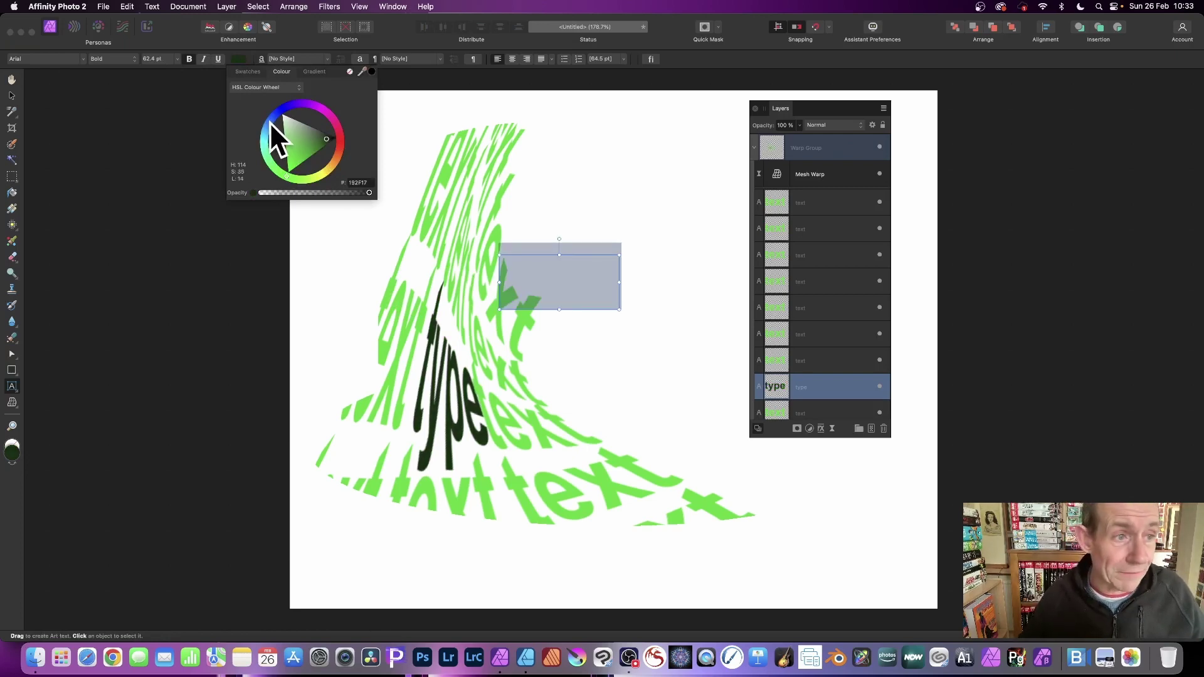
Reposition the dark "type" text inside the Warp Group and duplicate it to spread copies across the warped text
{"action": "left_click", "coordinate": [12, 95]}
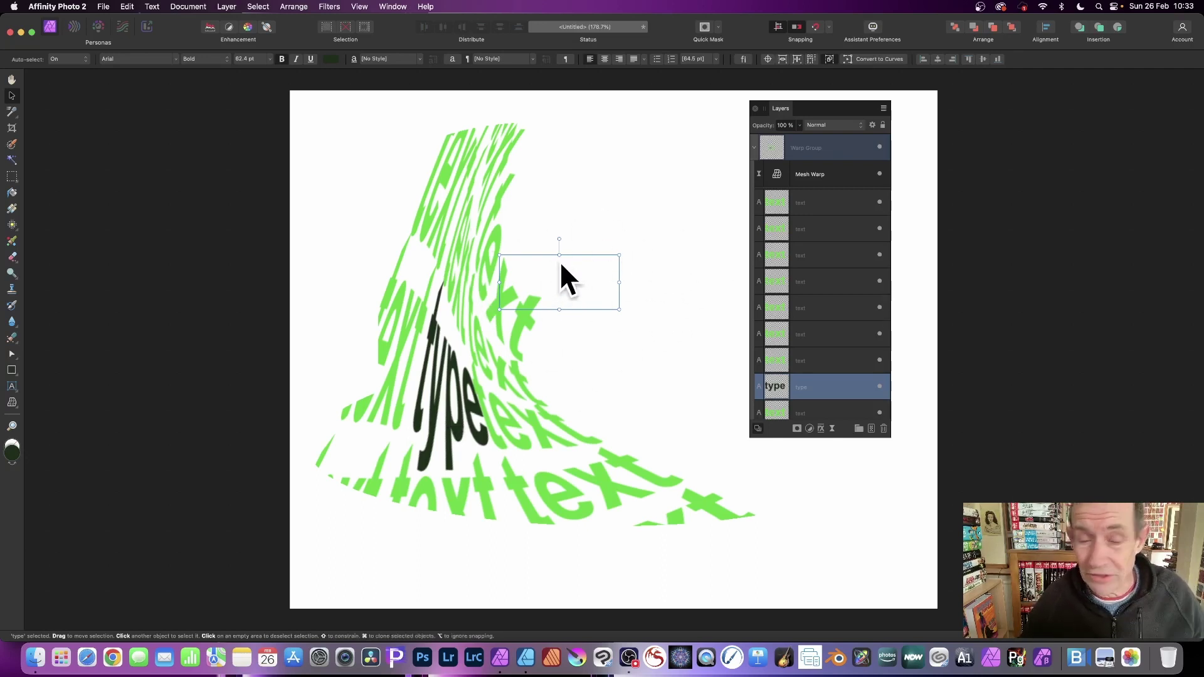
{"action": "left_click_drag", "start_coordinate": [567, 277], "coordinate": [604, 296]}
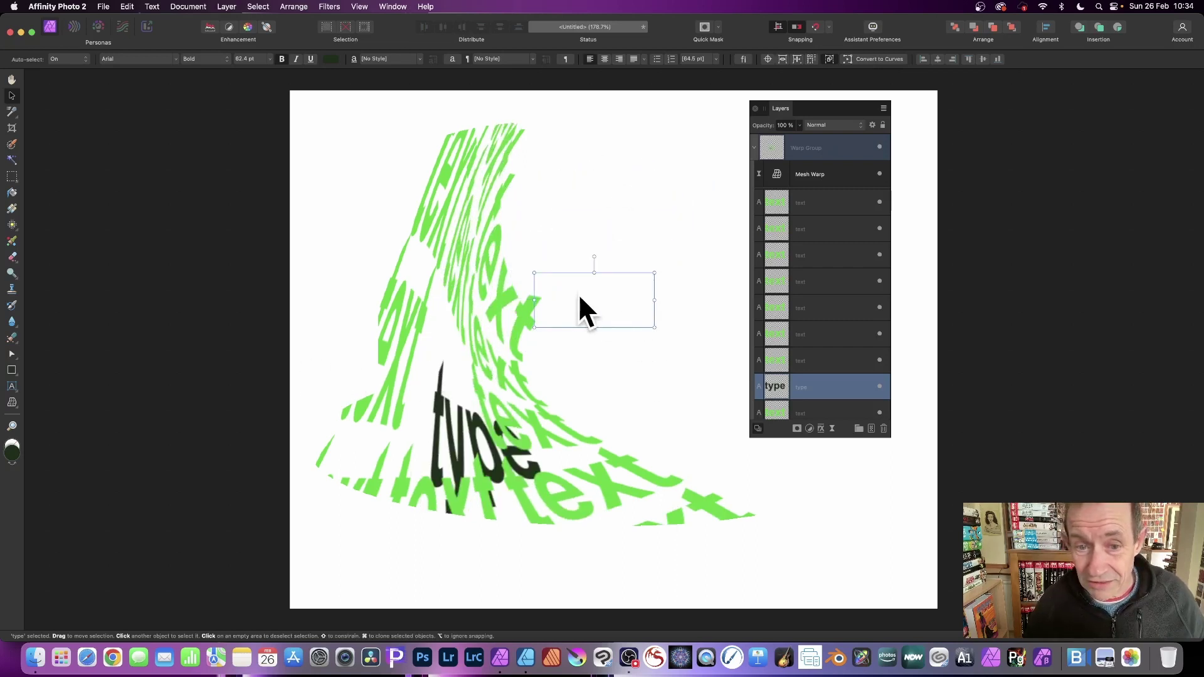
{"action": "left_click_drag", "start_coordinate": [580, 295], "coordinate": [432, 237]}
{"action": "key", "text": "super+j"}
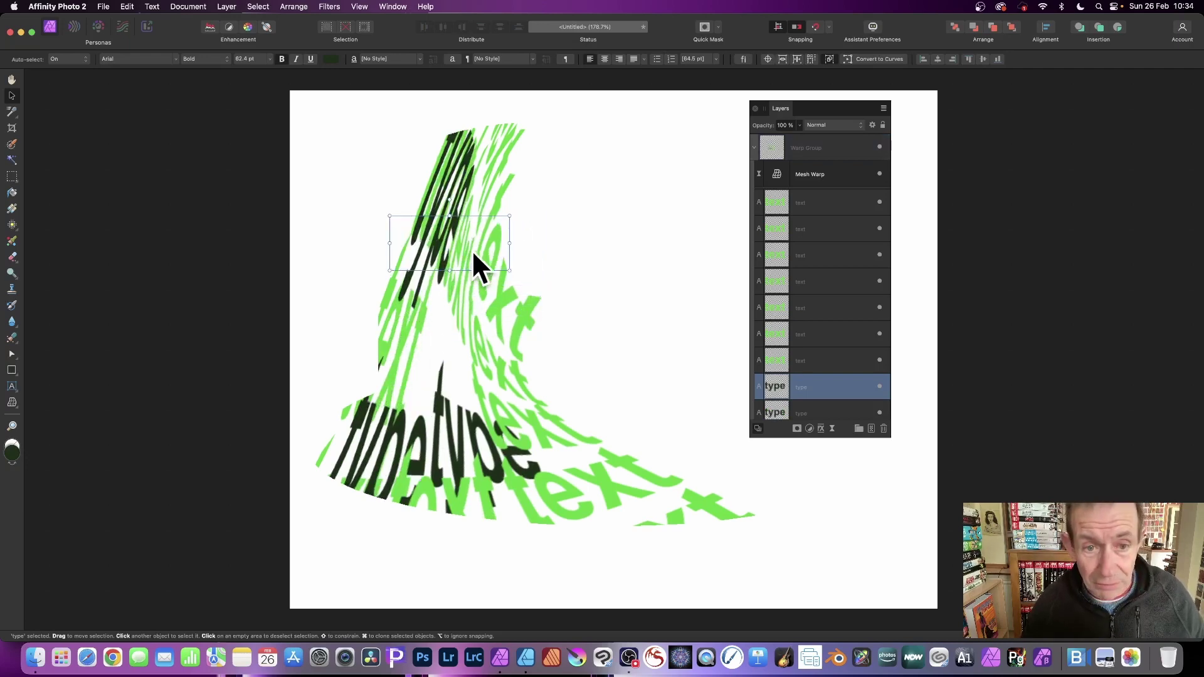
Move the selected "type" copy within the Warp Group and enlarge it to about 141 pt
{"action": "left_click_drag", "start_coordinate": [471, 248], "coordinate": [646, 239]}
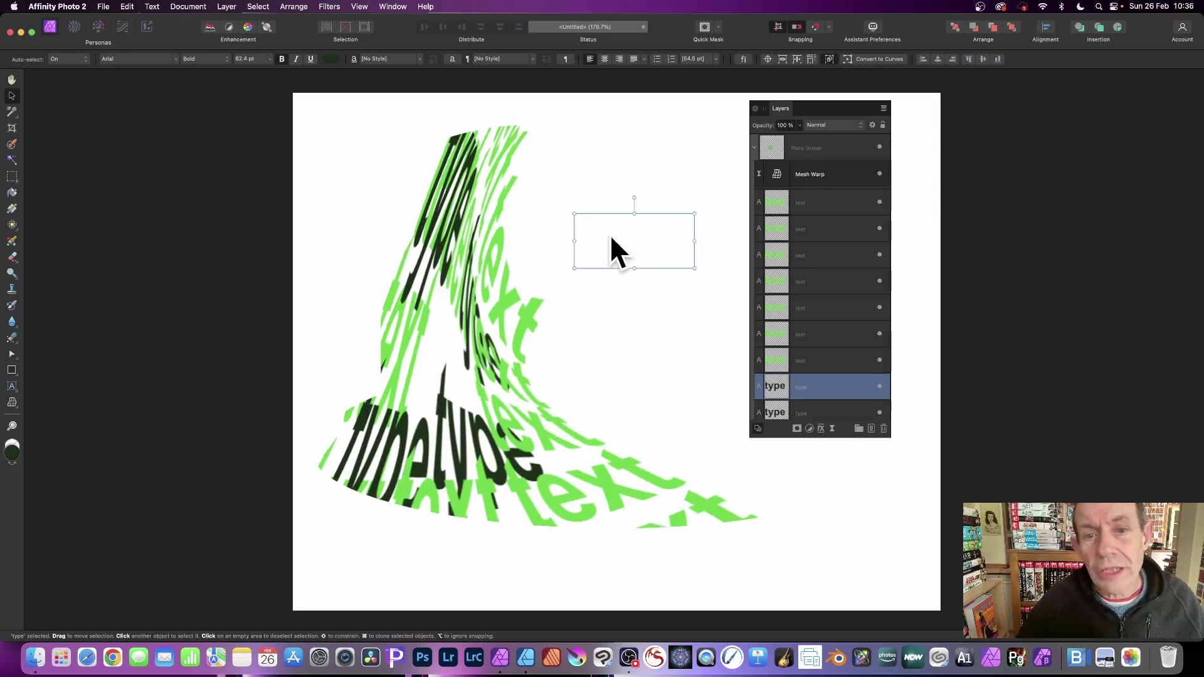
{"action": "left_click_drag", "start_coordinate": [610, 234], "coordinate": [385, 166]}
{"action": "left_click_drag", "start_coordinate": [522, 309], "coordinate": [561, 293]}
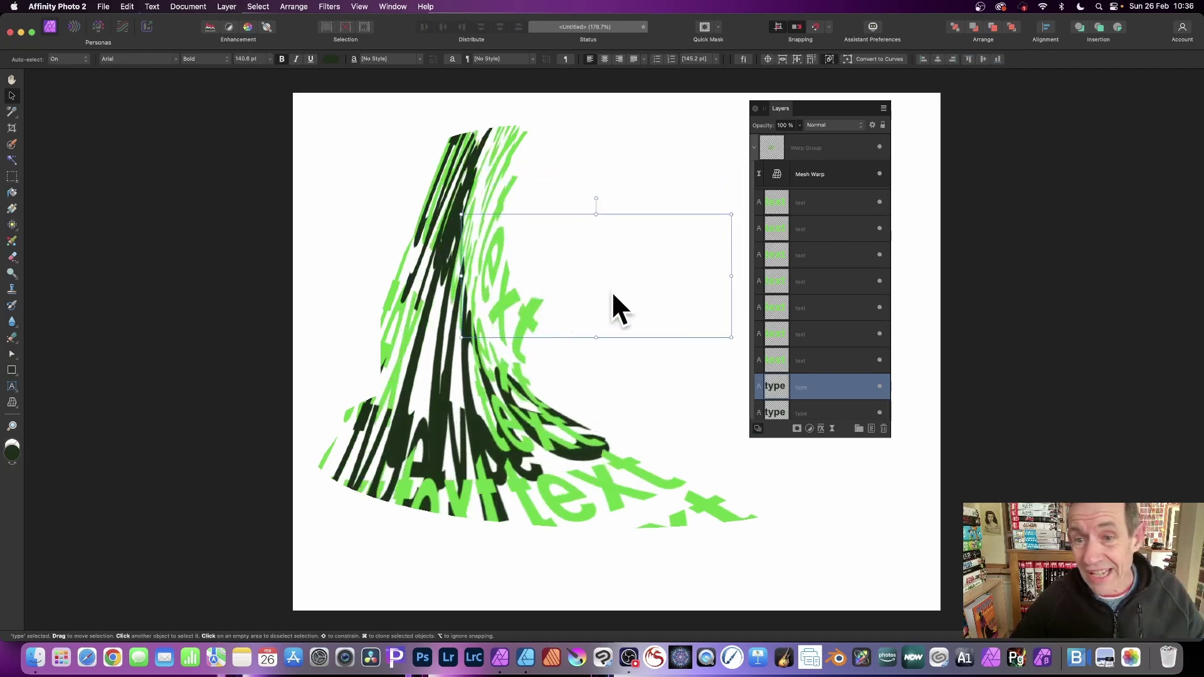
Reshape the Warp Group's mesh by pulling its lower-right corner down and outward and its upper-right corner up and outward
{"action": "left_click", "coordinate": [806, 173]}
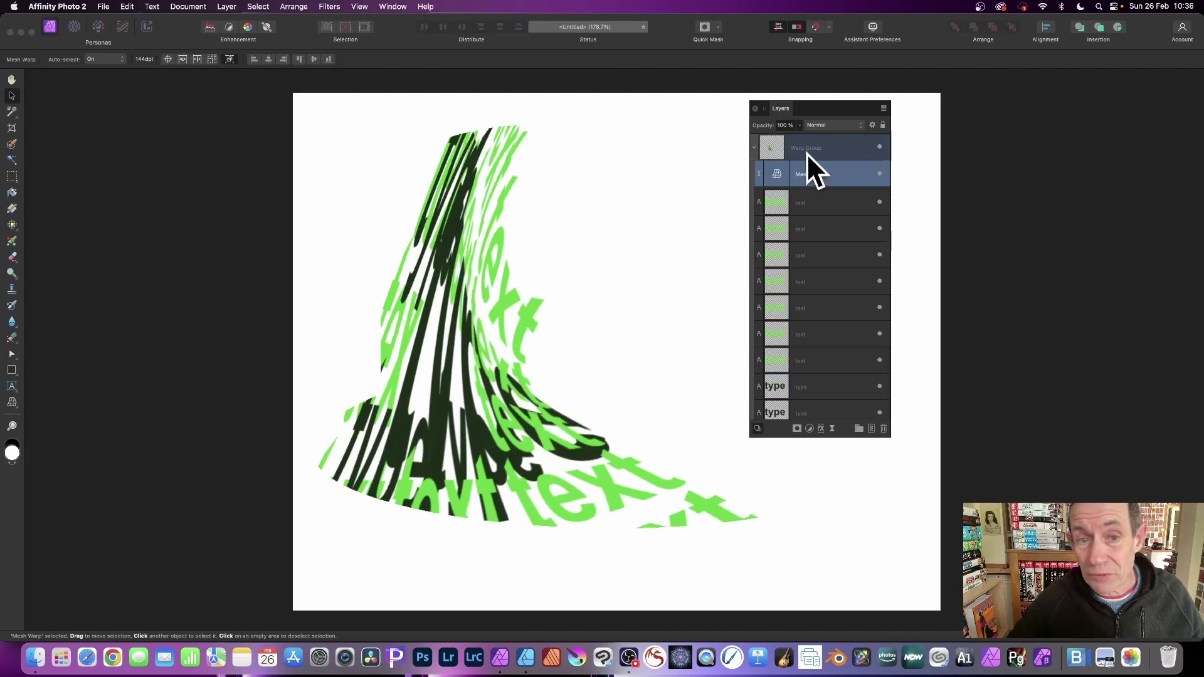
{"action": "left_click", "coordinate": [807, 149]}
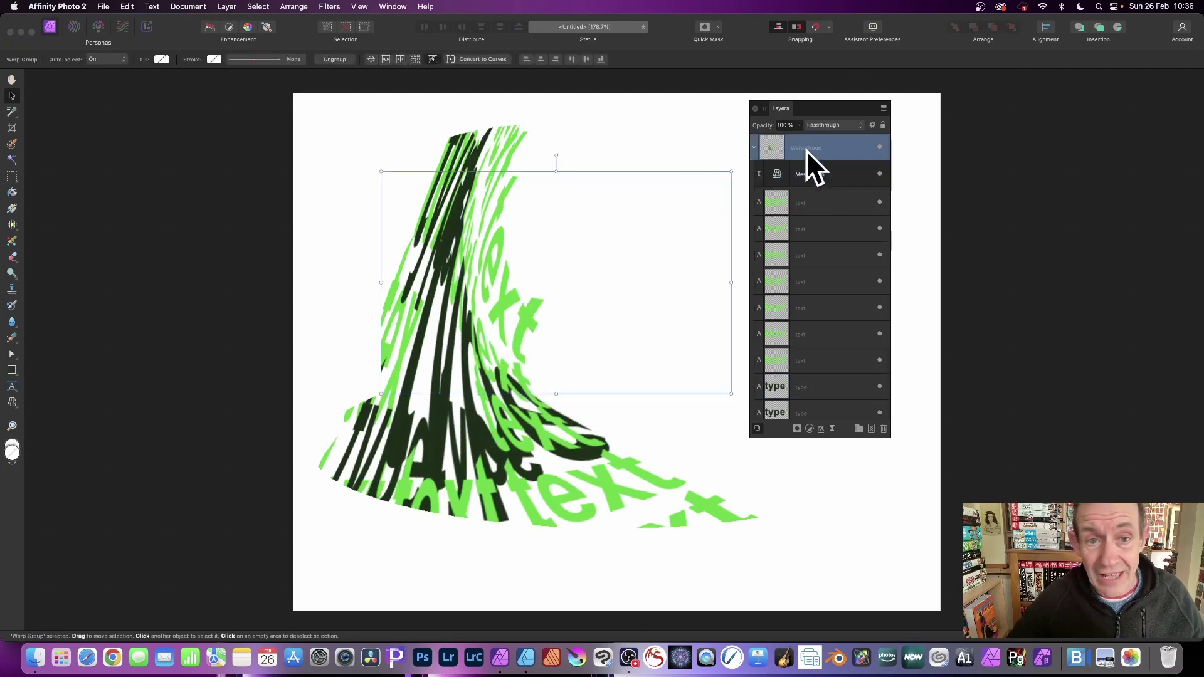
{"action": "left_click", "coordinate": [12, 354]}
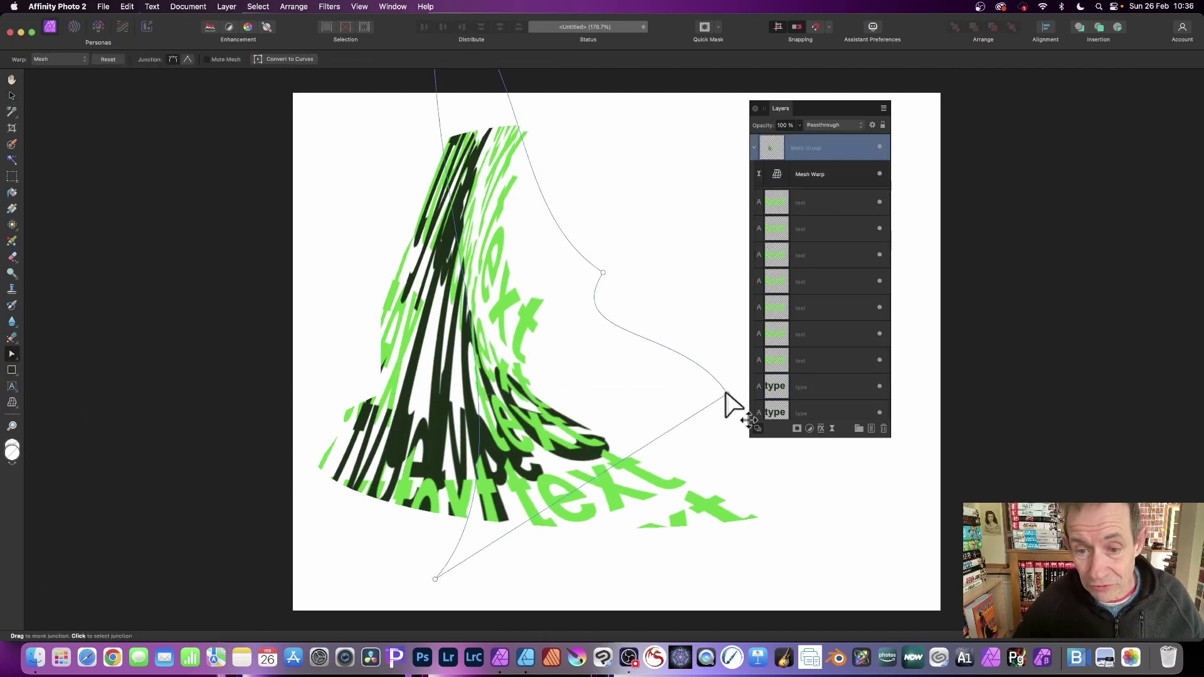
{"action": "left_click_drag", "start_coordinate": [725, 395], "coordinate": [928, 484]}
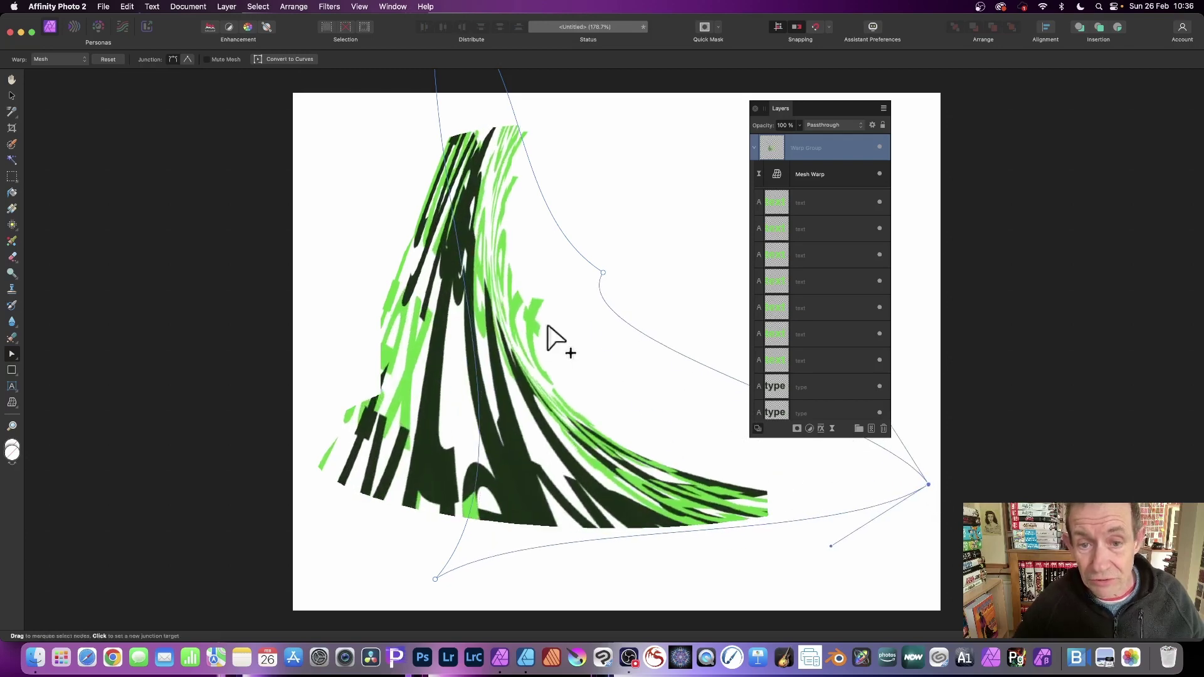
{"action": "left_click_drag", "start_coordinate": [603, 274], "coordinate": [752, 141]}
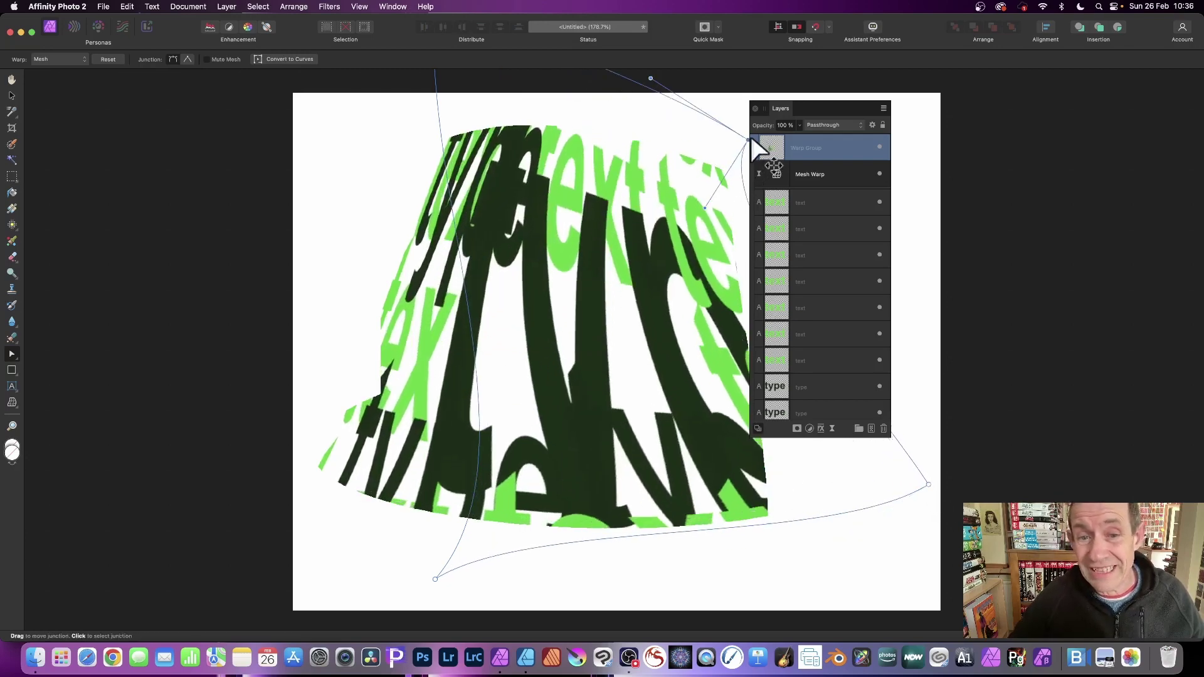